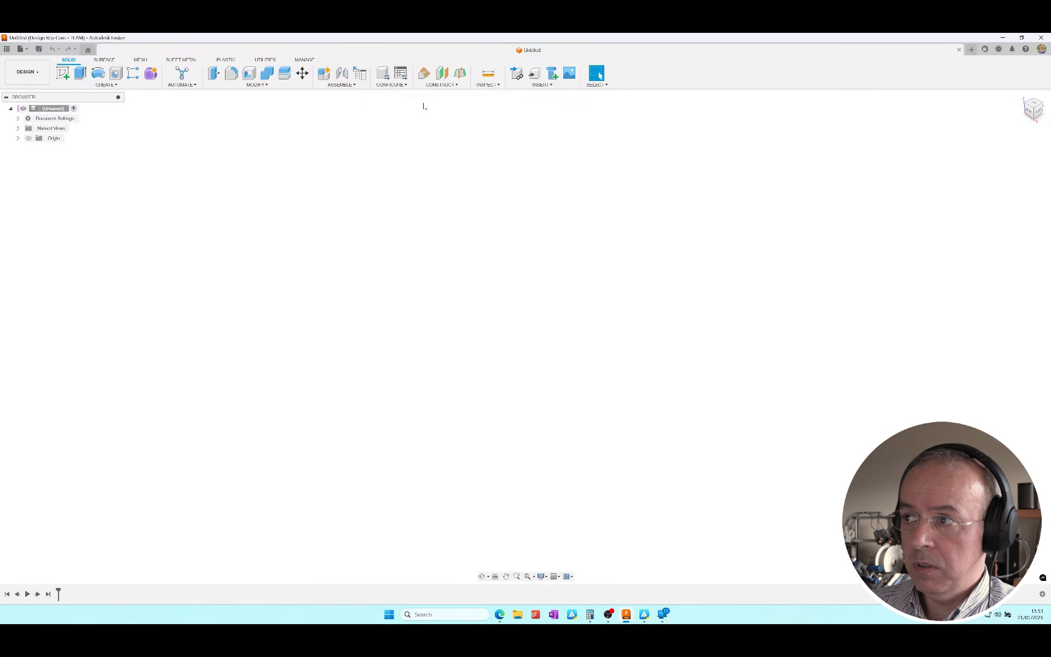
Insert the test.stl mesh file from the computer's Desktop folder into the design
left_click(538, 86)
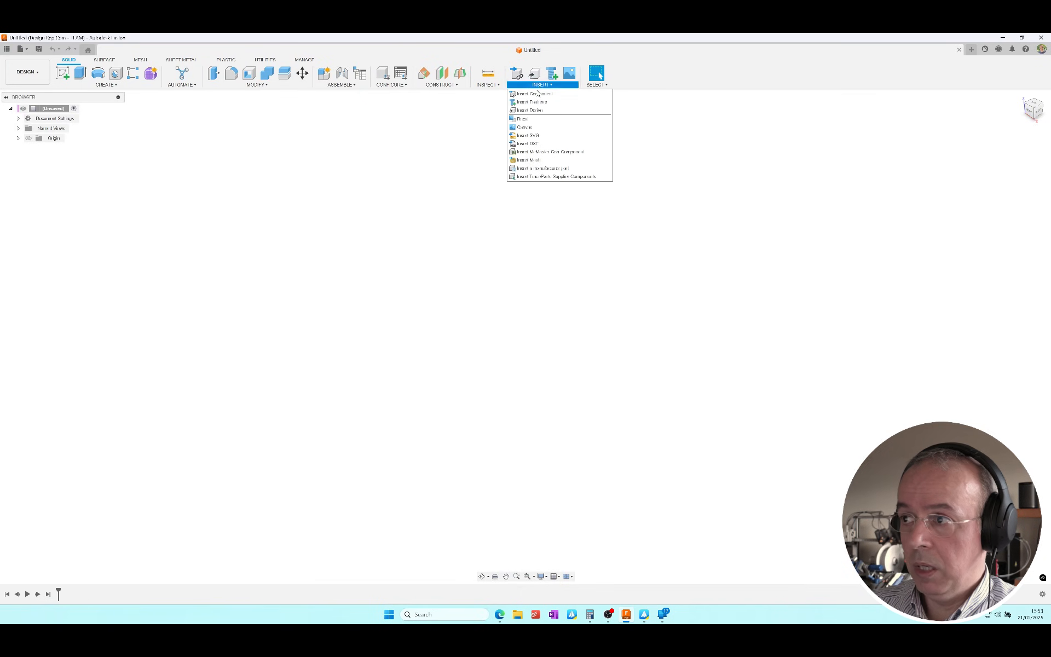
left_click(521, 178)
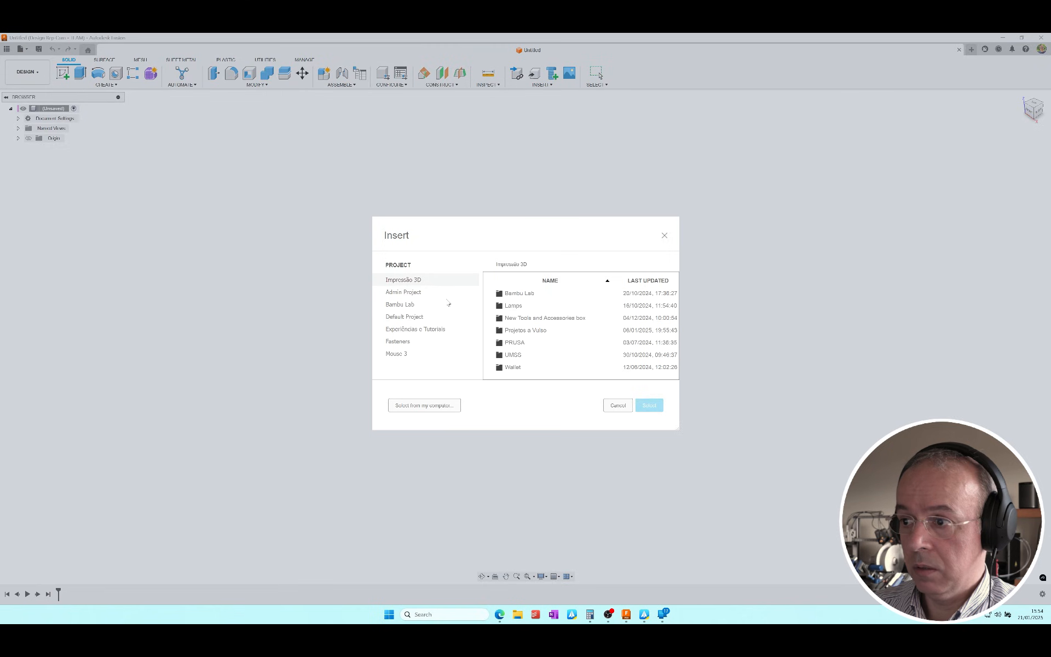
left_click(430, 405)
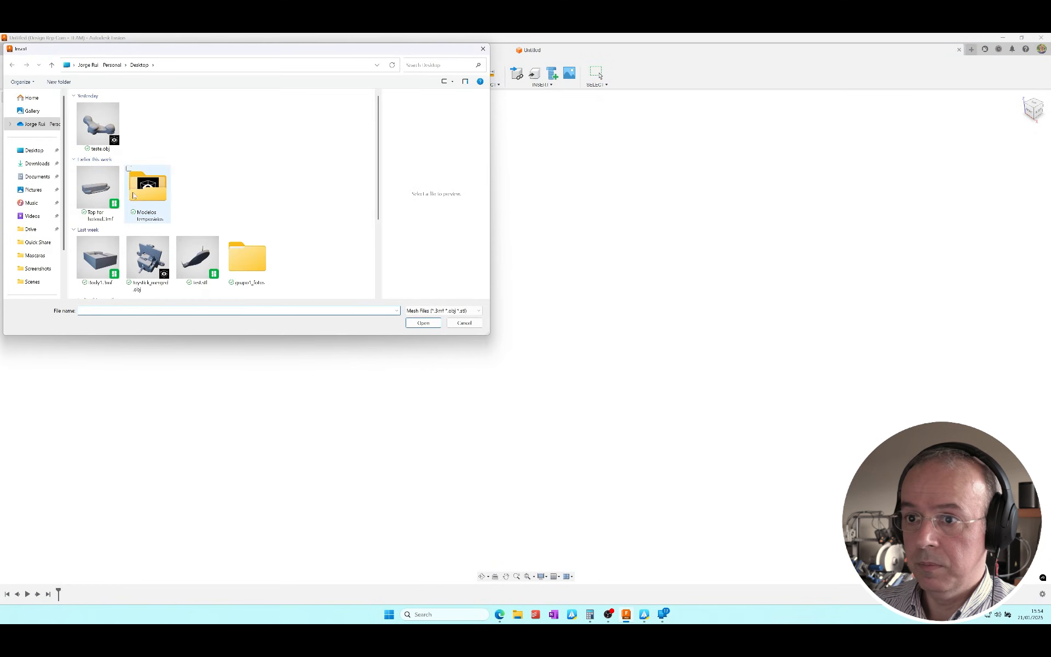
left_click(197, 258)
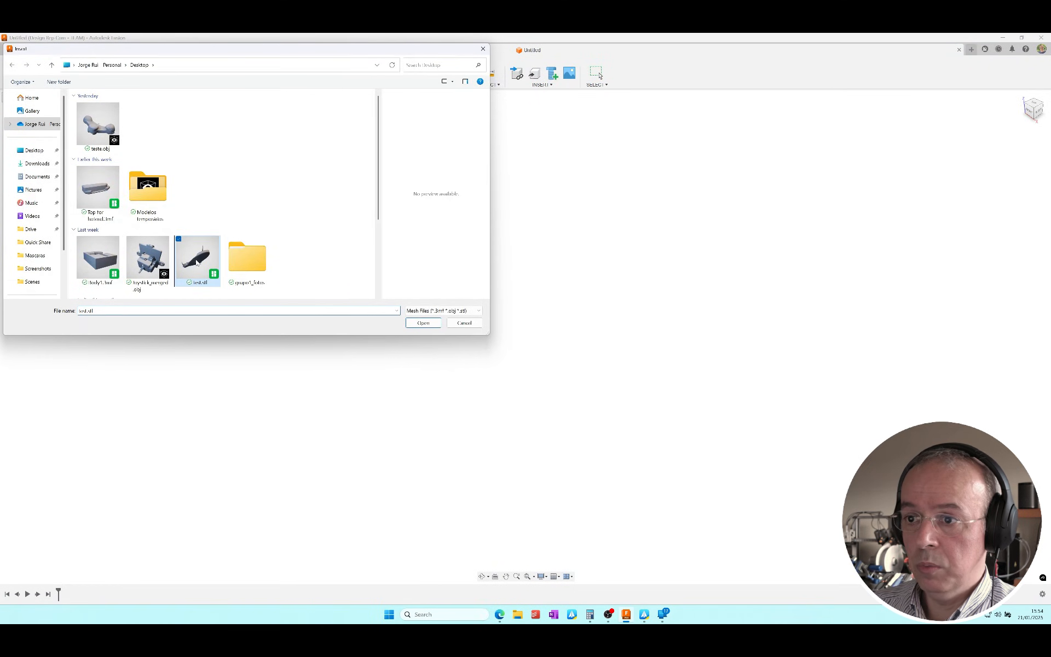
left_click(423, 323)
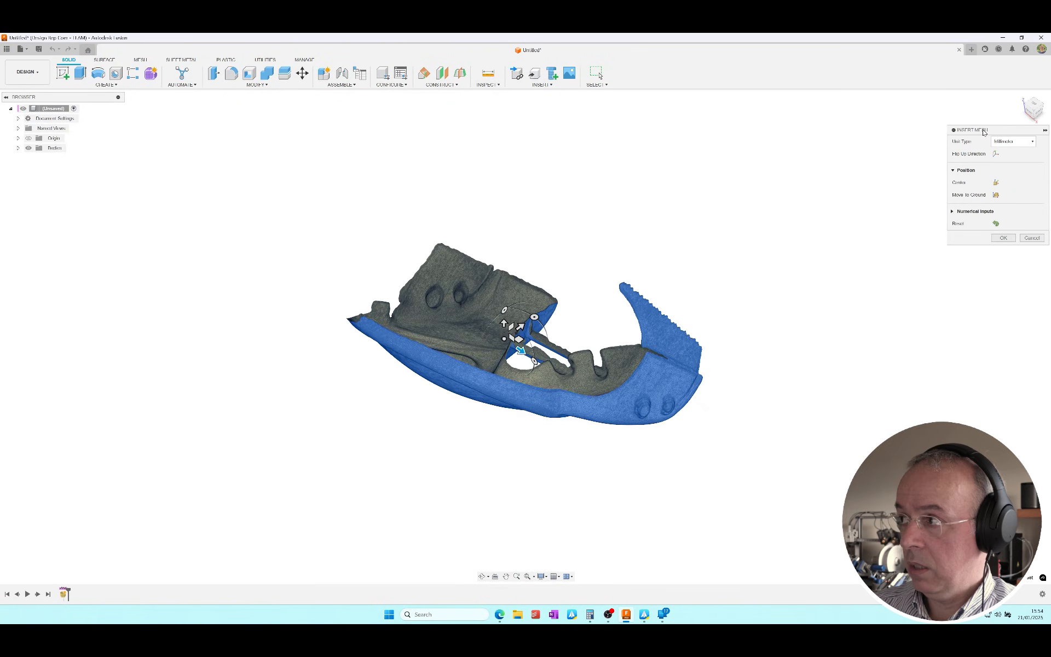
Flip the inserted mesh's up direction back and forth between its orientations, leaving it lying with its concave side facing up
left_click_drag(983, 131, 678, 140)
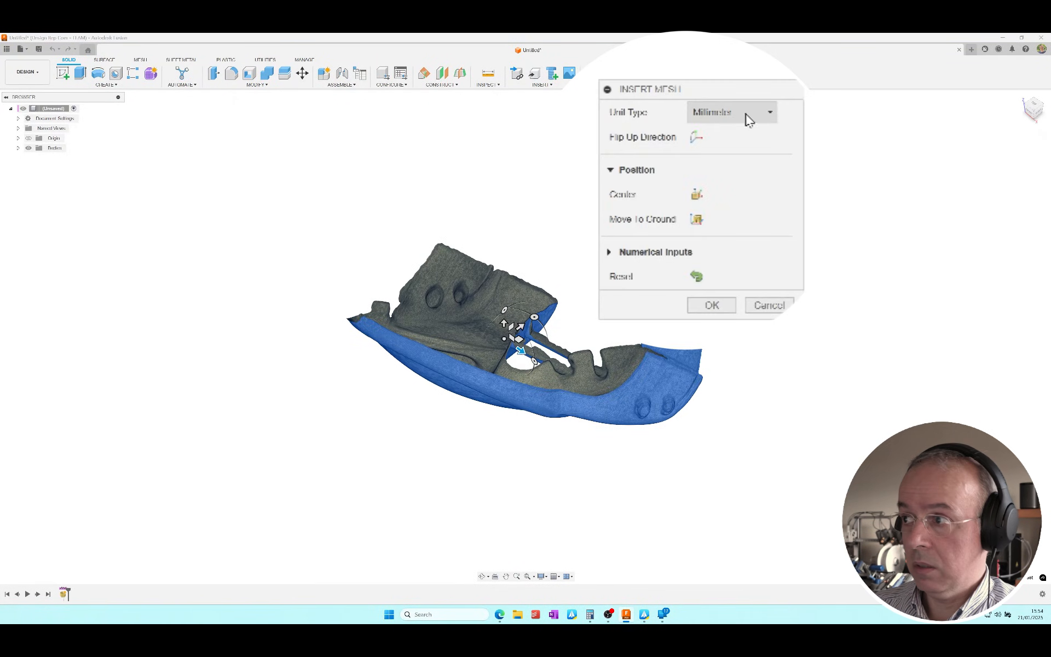
left_click(697, 139)
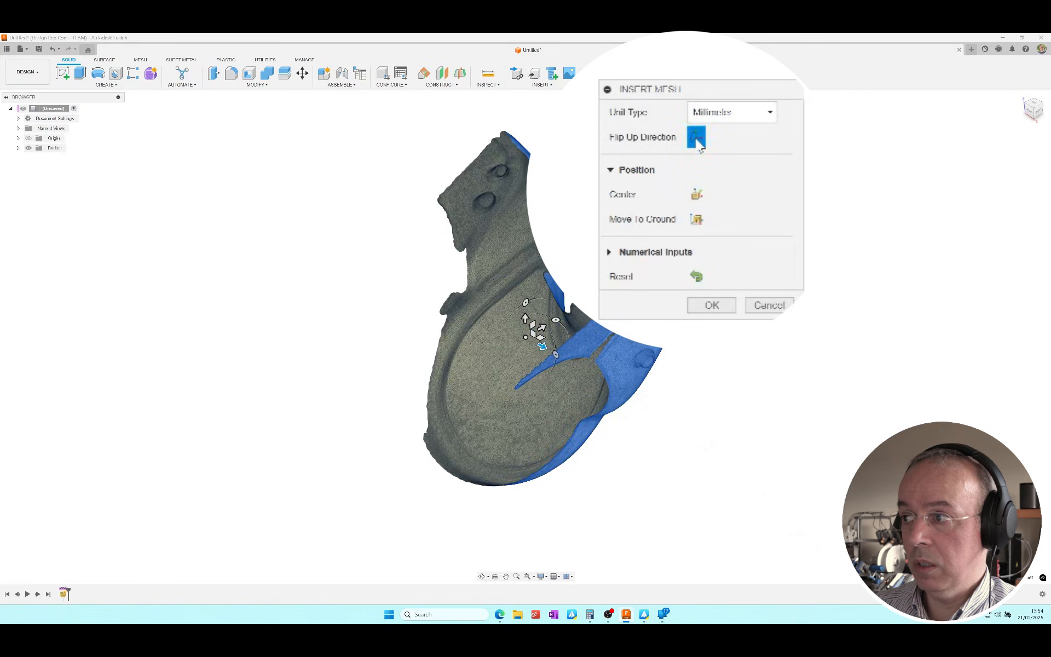
left_click(698, 142)
left_click(699, 141)
left_click(699, 142)
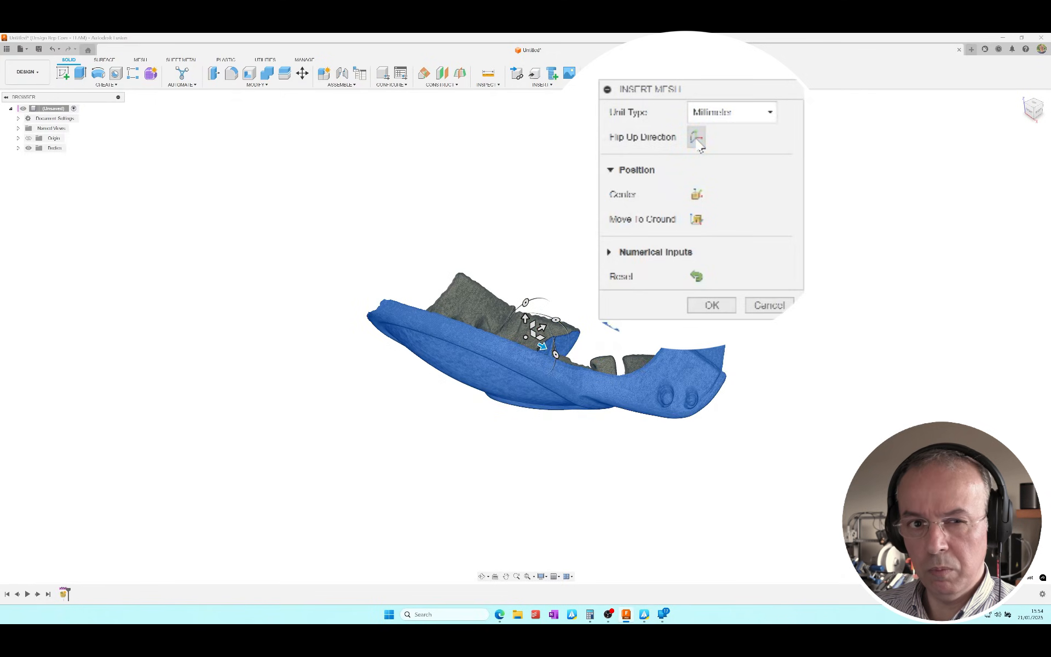
left_click(698, 140)
left_click(698, 139)
left_click(698, 140)
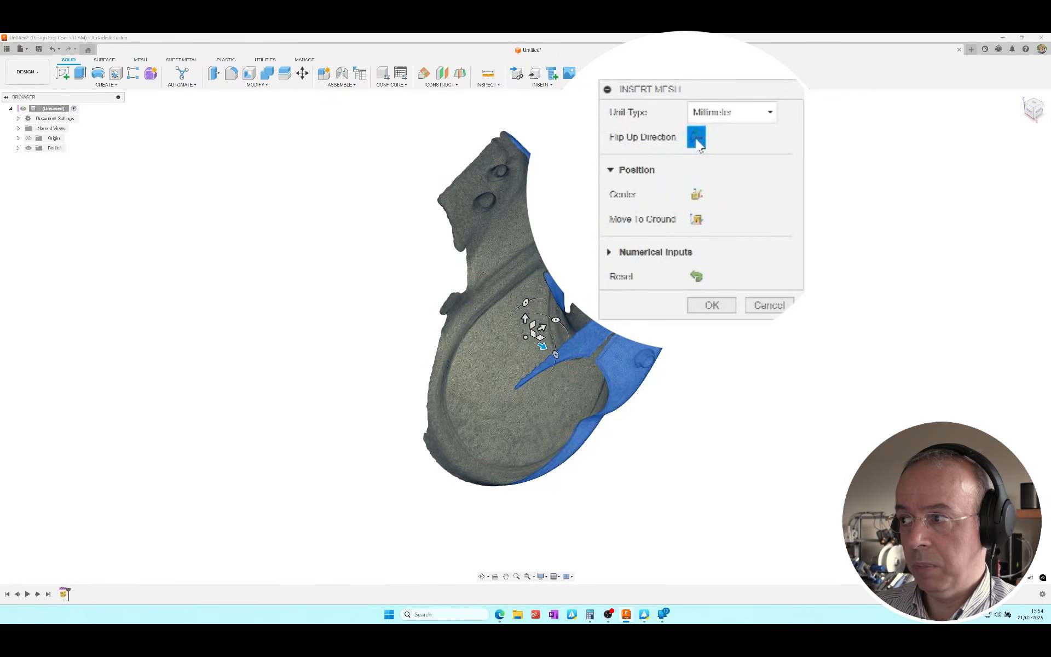
left_click(698, 139)
left_click(697, 140)
left_click(698, 140)
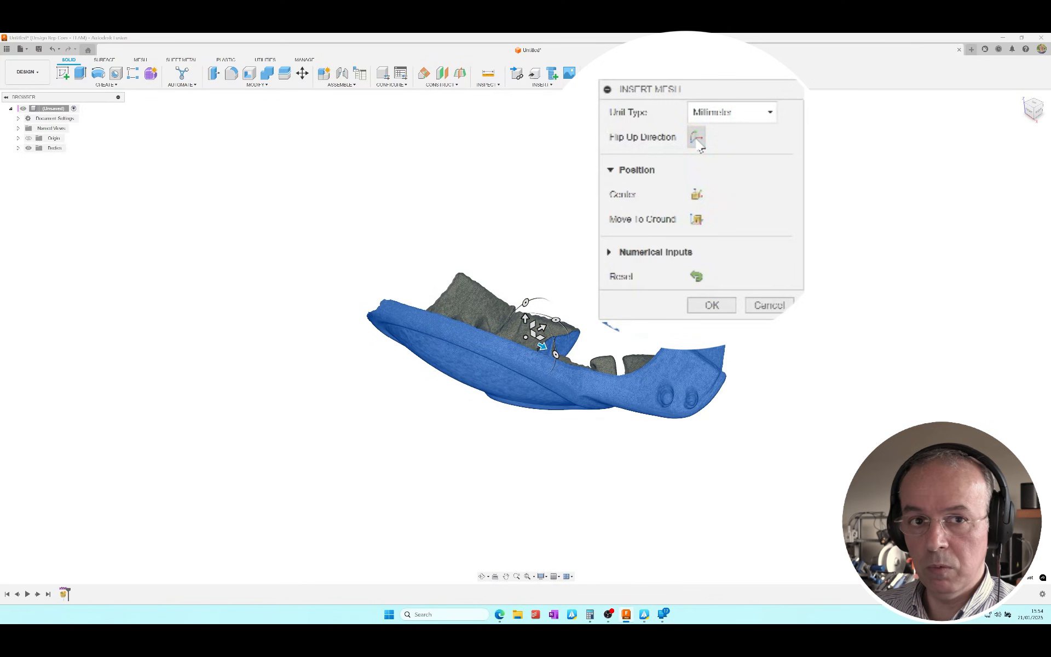
left_click(691, 163)
left_click(692, 163)
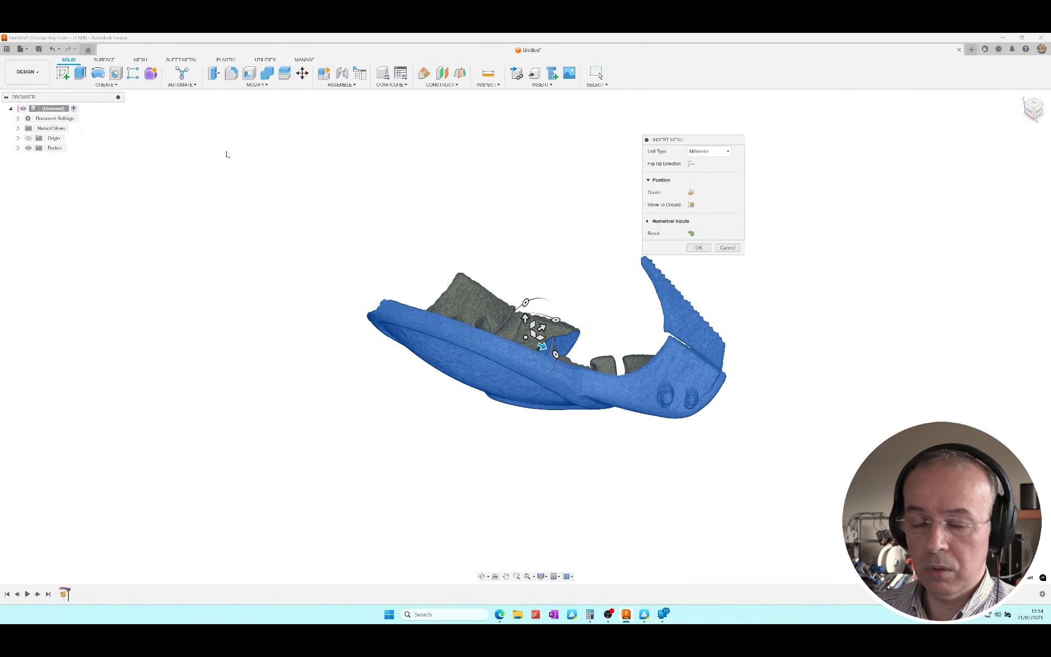
Reveal the origin planes and axes, center the mesh on the origin, and inspect its placement
left_click(18, 138)
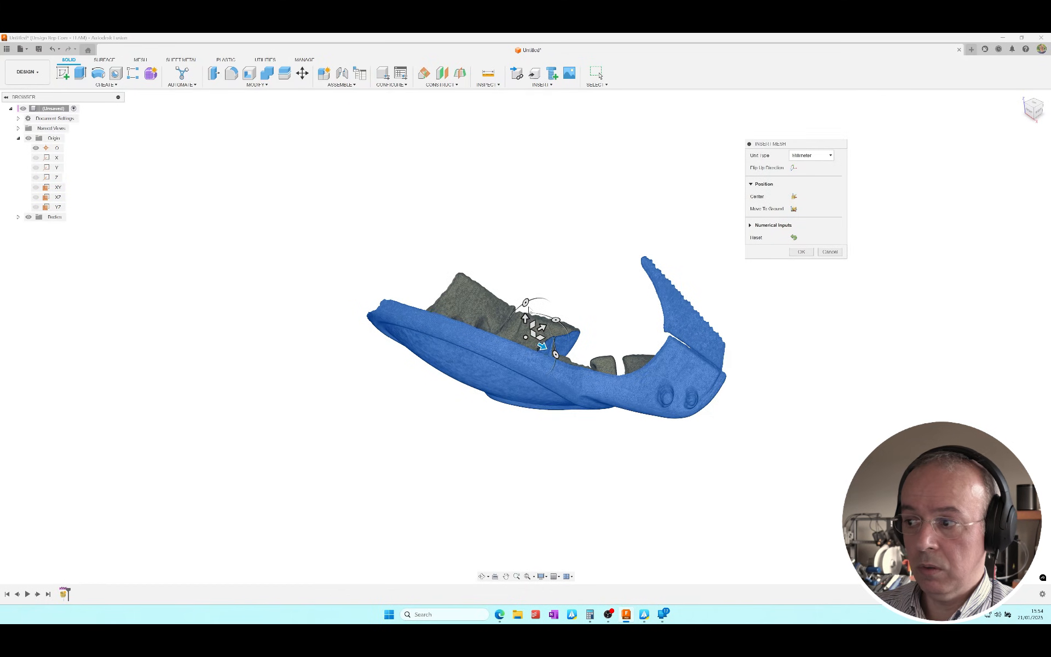
scroll(530, 311, "down", 2)
middle_click_drag(558, 314, 531, 303)
middle_click_drag(514, 411, 497, 332)
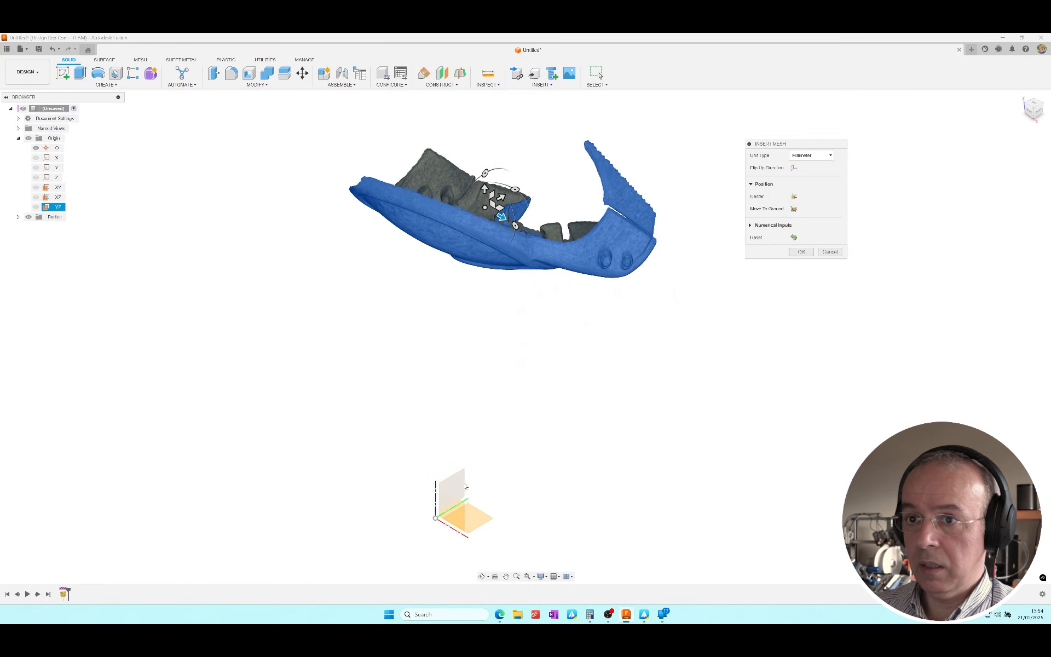
middle_click_drag(466, 486, 463, 466)
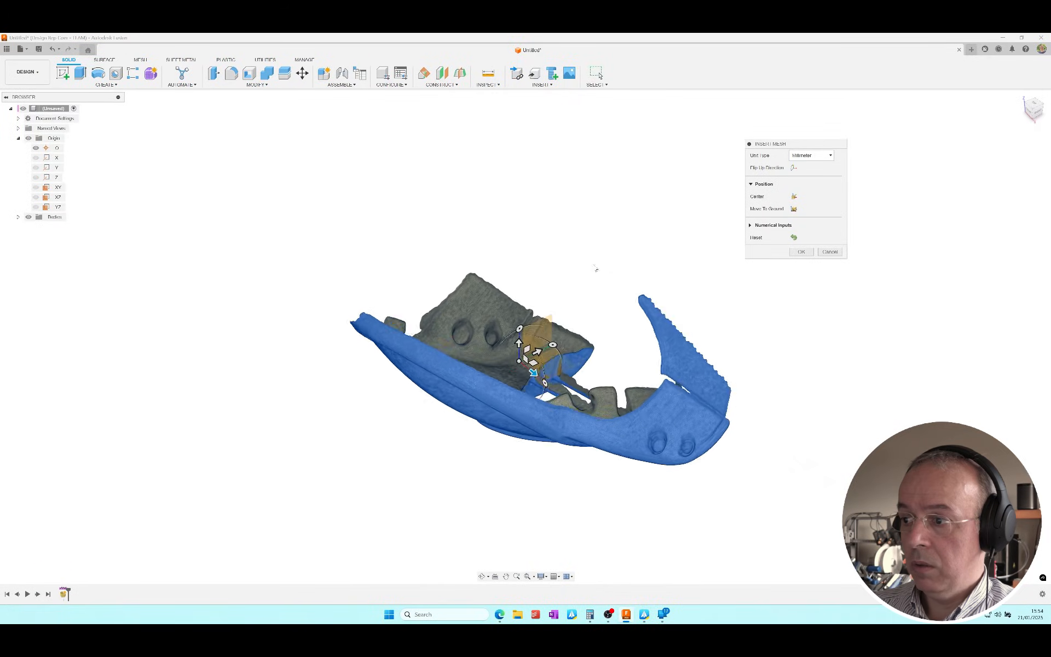
middle_click_drag(595, 268, 533, 352, "shift")
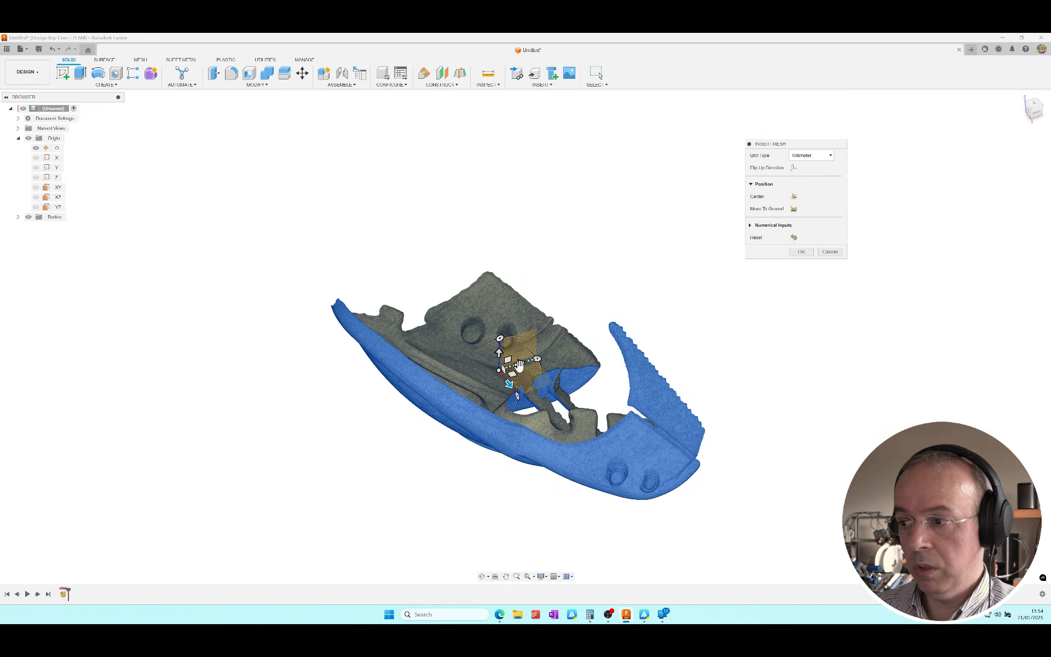
mouse_move(515, 375)
middle_mouse_down("shift")
mouse_move(529, 383)
mouse_move(530, 371)
middle_mouse_up("shift")
Move the mesh to the ground plane, check how it rests there, and accept the mesh insertion
left_click(795, 210)
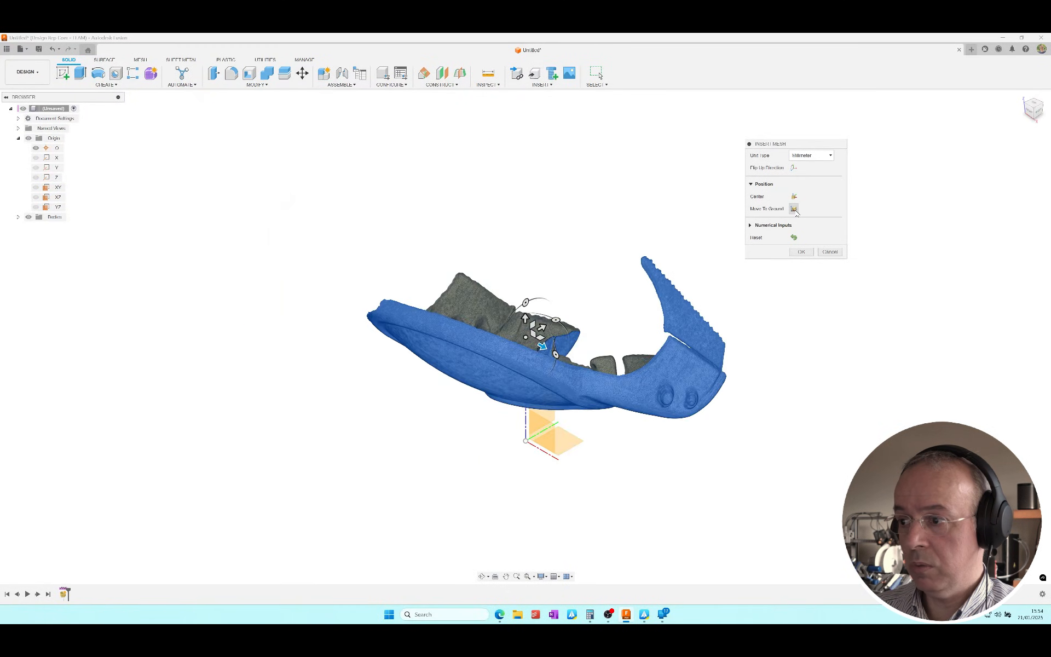
middle_click_drag(774, 220, 634, 301, "shift")
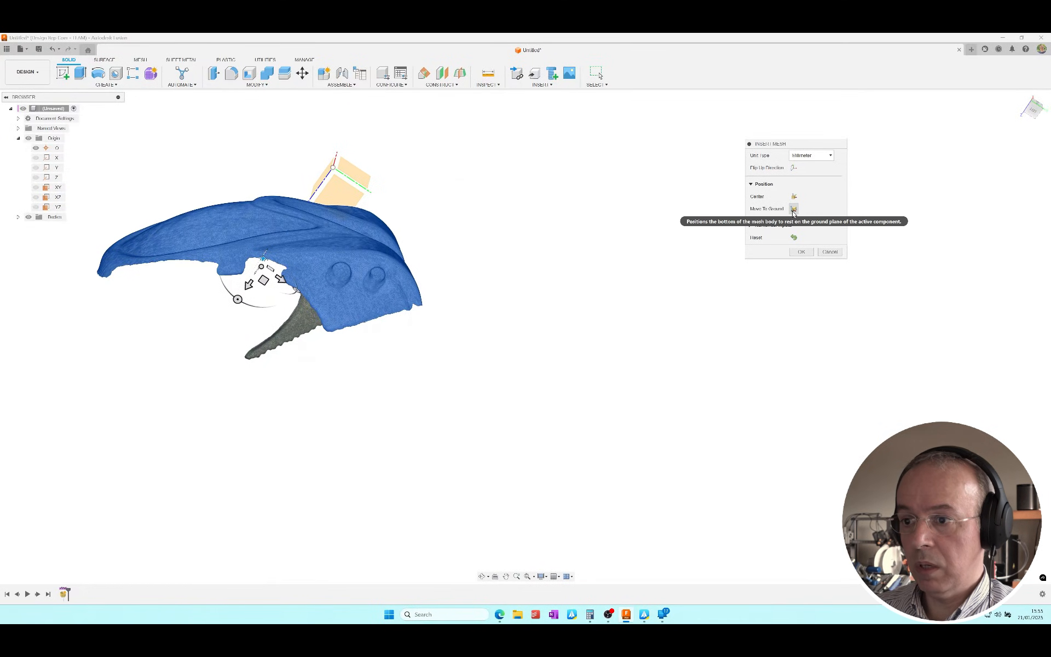
left_click(793, 210)
middle_click_drag(628, 398, 535, 457, "shift")
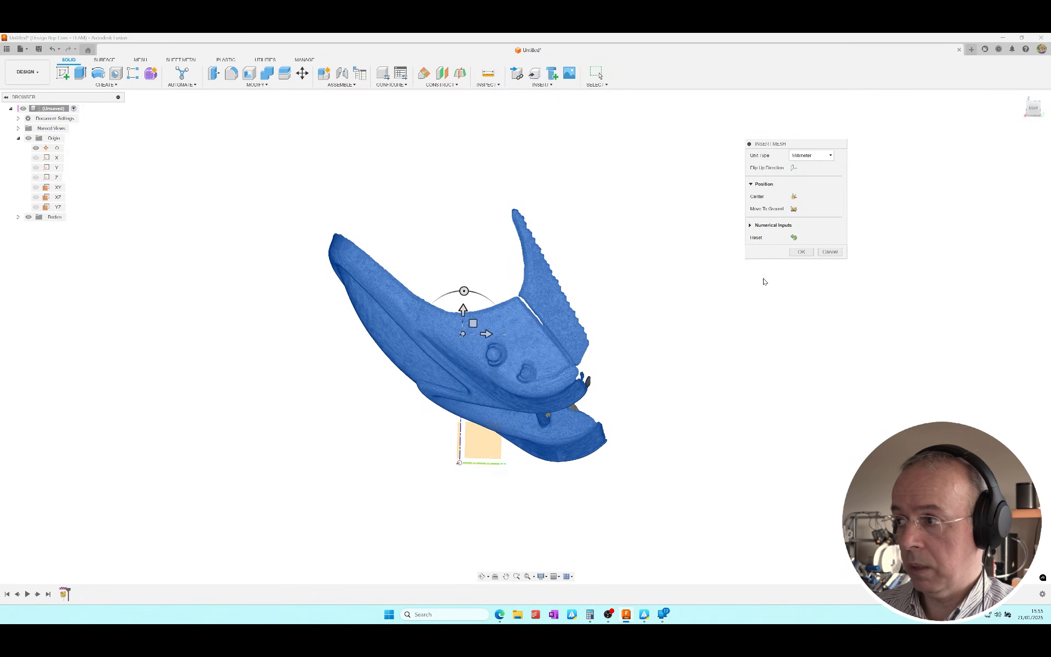
left_click(800, 252)
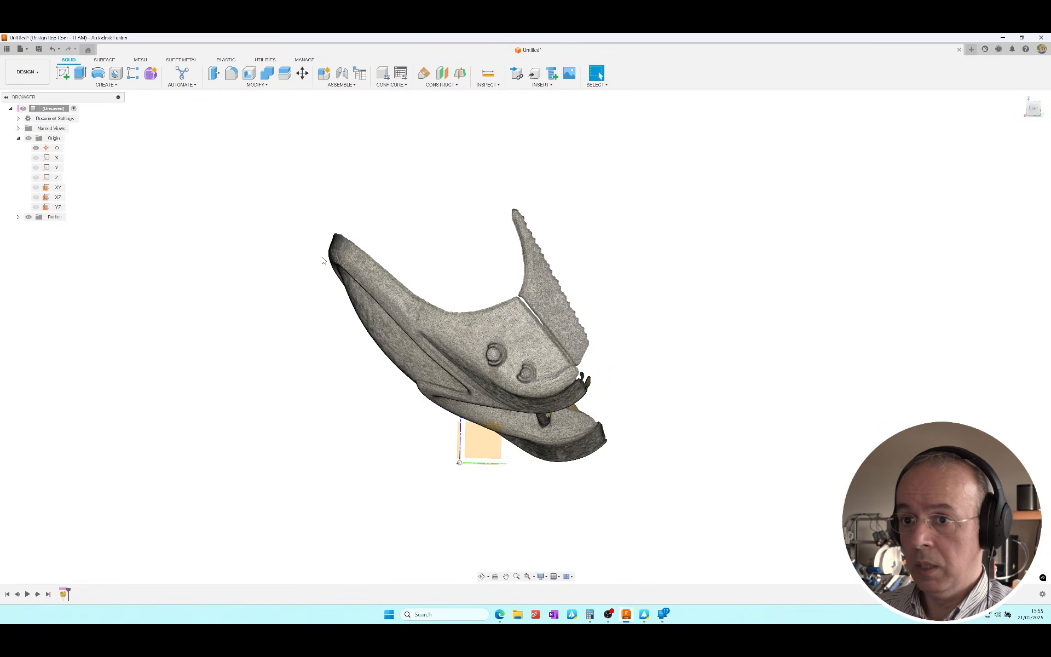
Create a sketch on the XY origin plane and hide the bodies
left_click(60, 187)
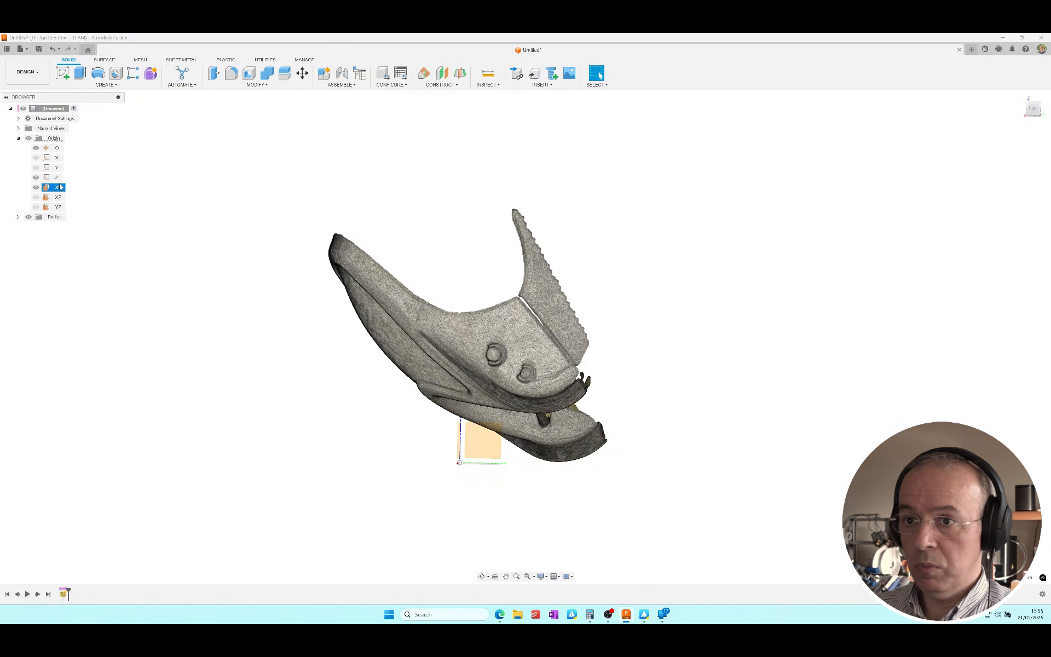
left_click(63, 73)
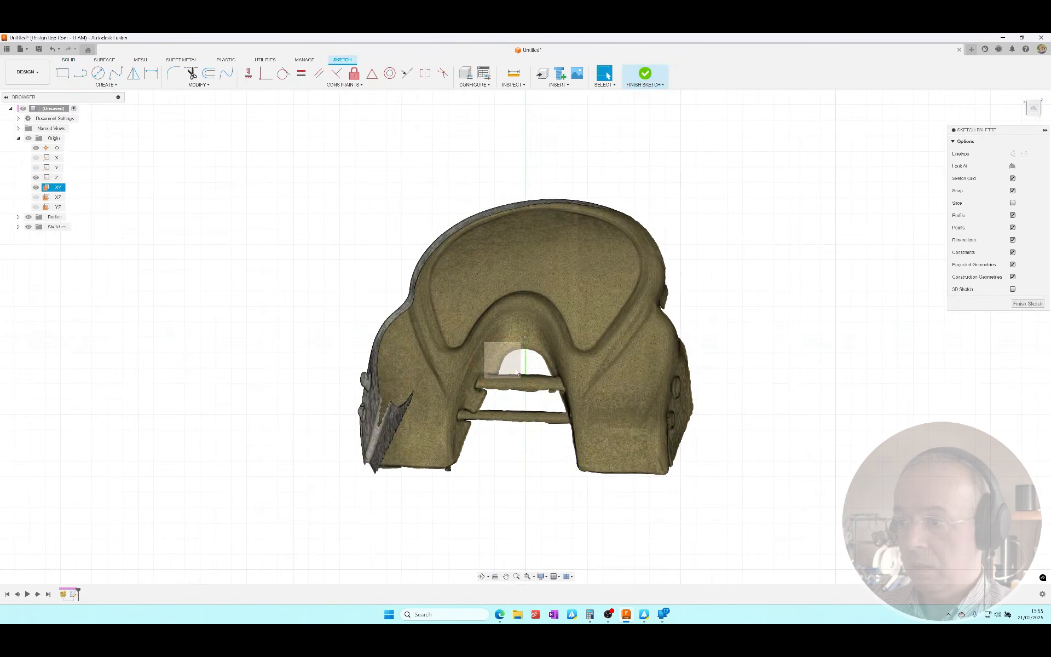
left_click(29, 218)
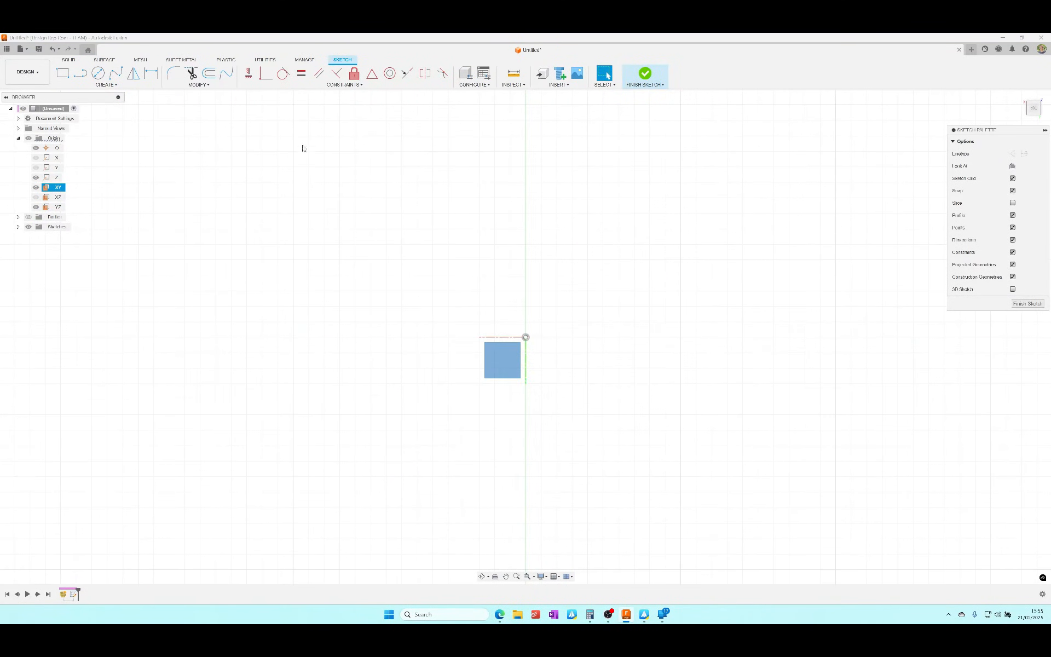
Sketch four adjoining rectangles from the origin, one per quadrant, about 89 mm wide on one side and 68 mm on the other
left_click(62, 74)
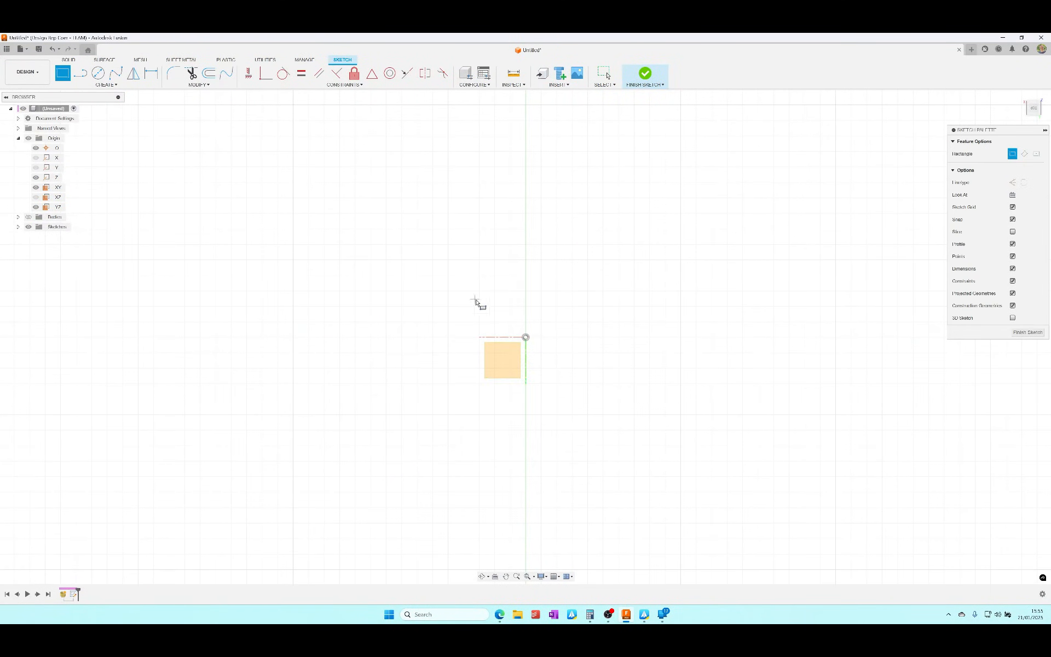
left_click(526, 337)
left_click(800, 174)
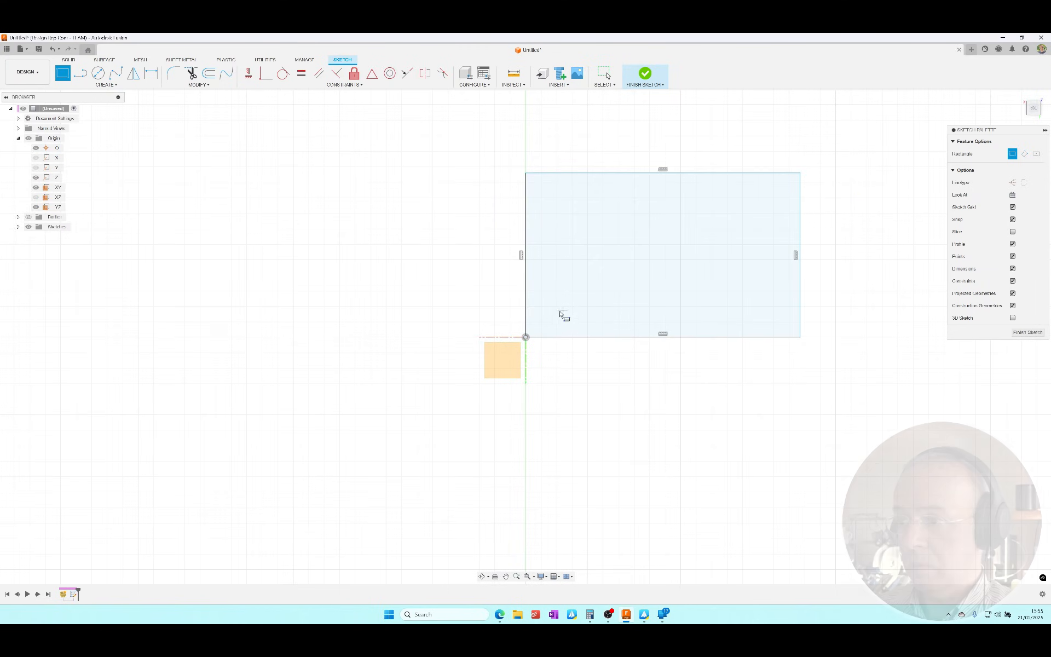
left_click(526, 338)
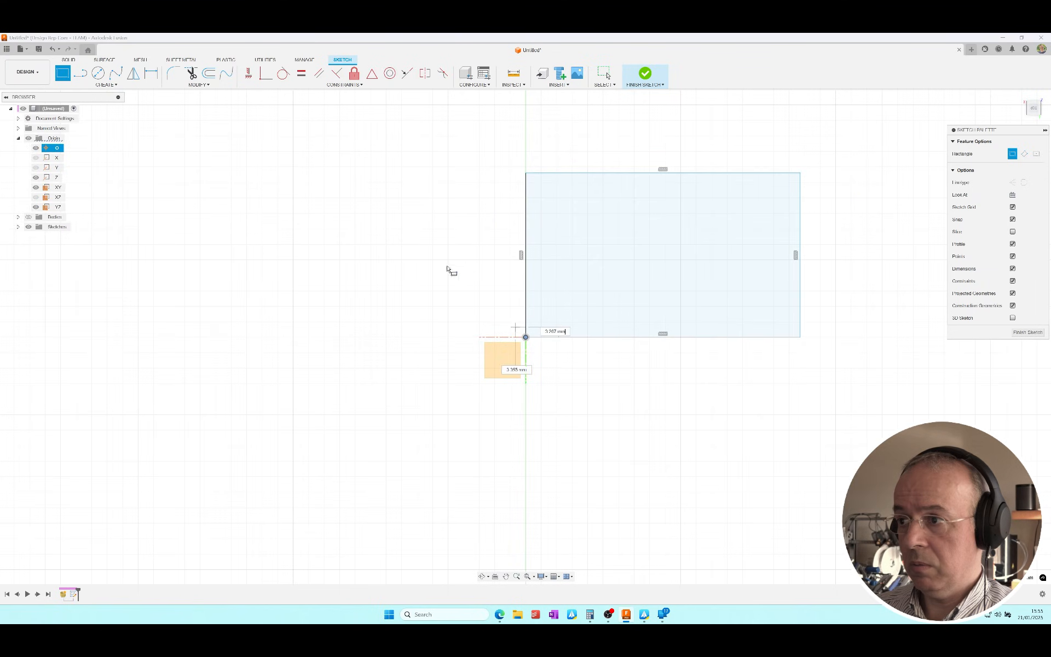
left_click(315, 174)
left_click(525, 337)
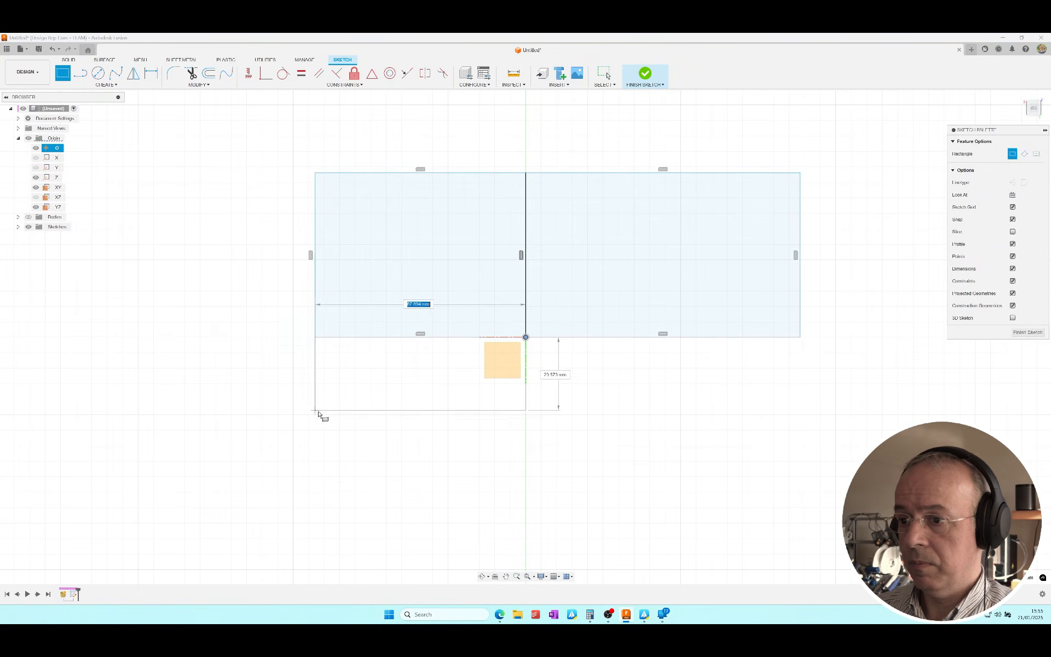
left_click(316, 451)
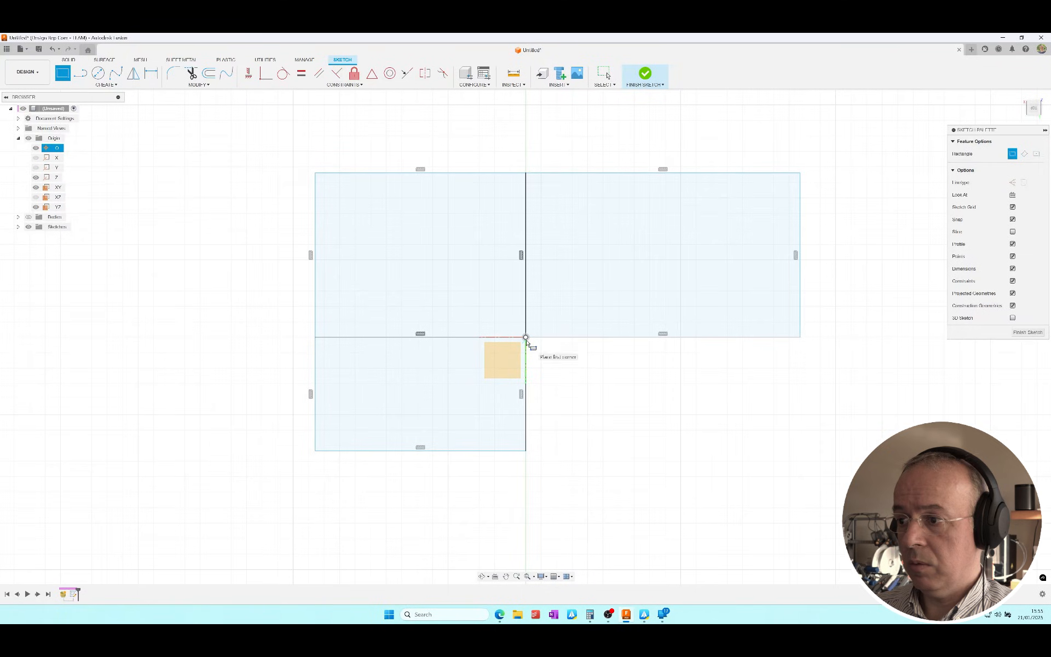
left_click(526, 338)
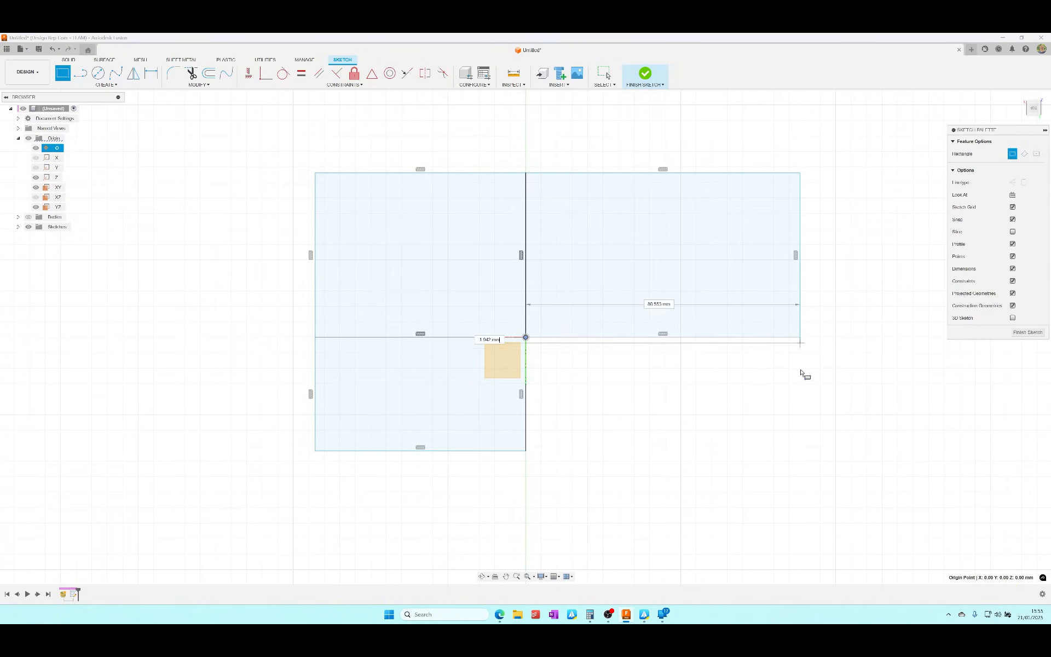
left_click(800, 459)
key("Escape")
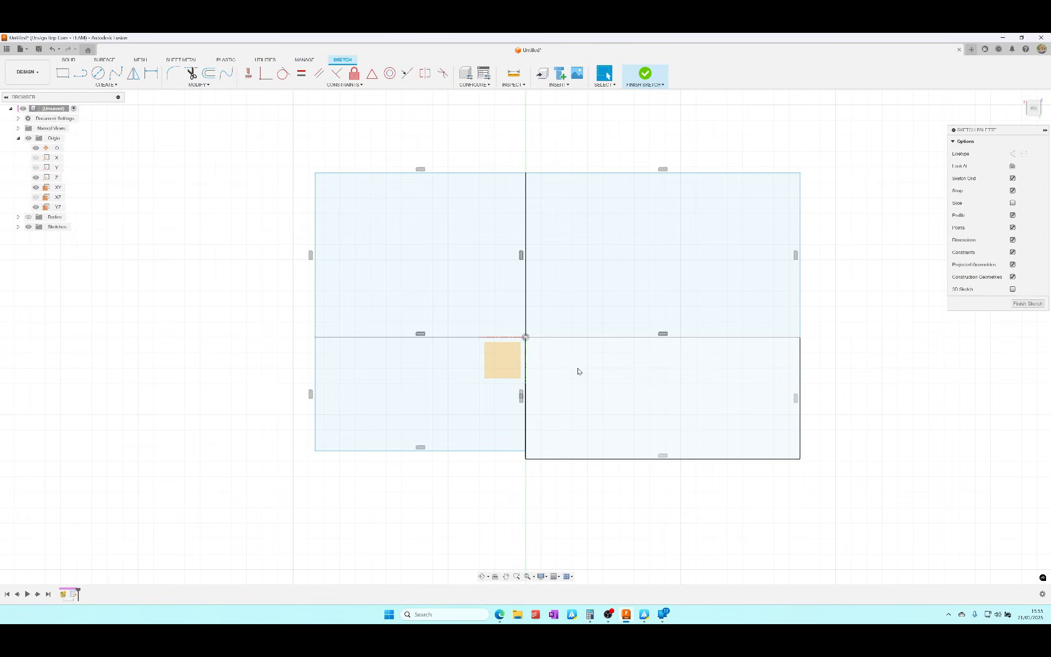
Convert the inner rectangle lines meeting at the origin to construction geometry and finish the XY sketch
left_click_drag(578, 369, 469, 288)
key("x")
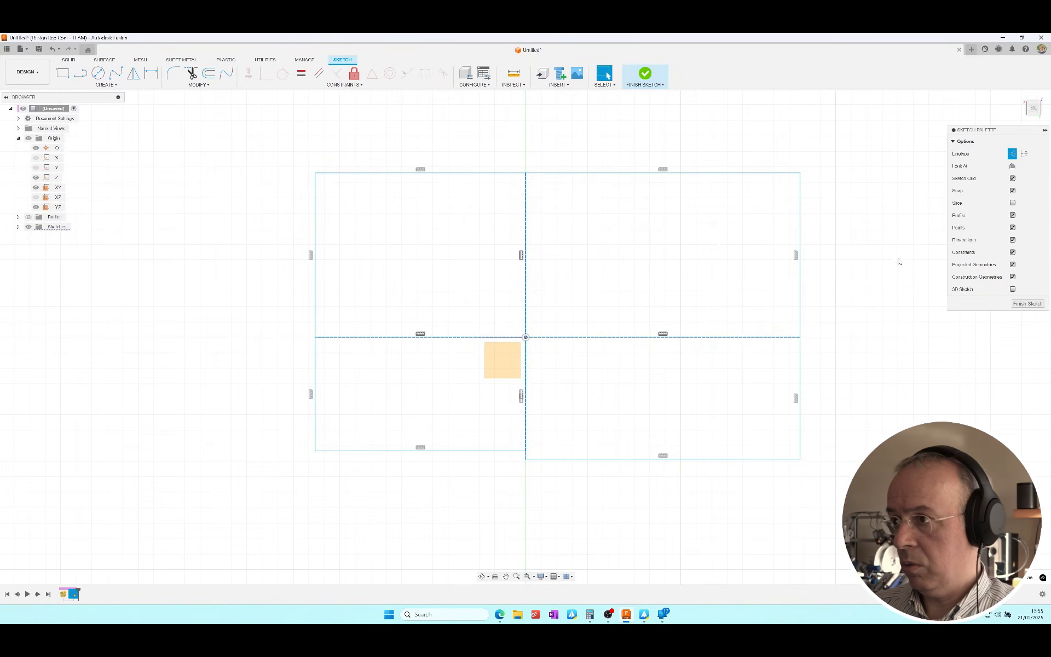
key("Delete")
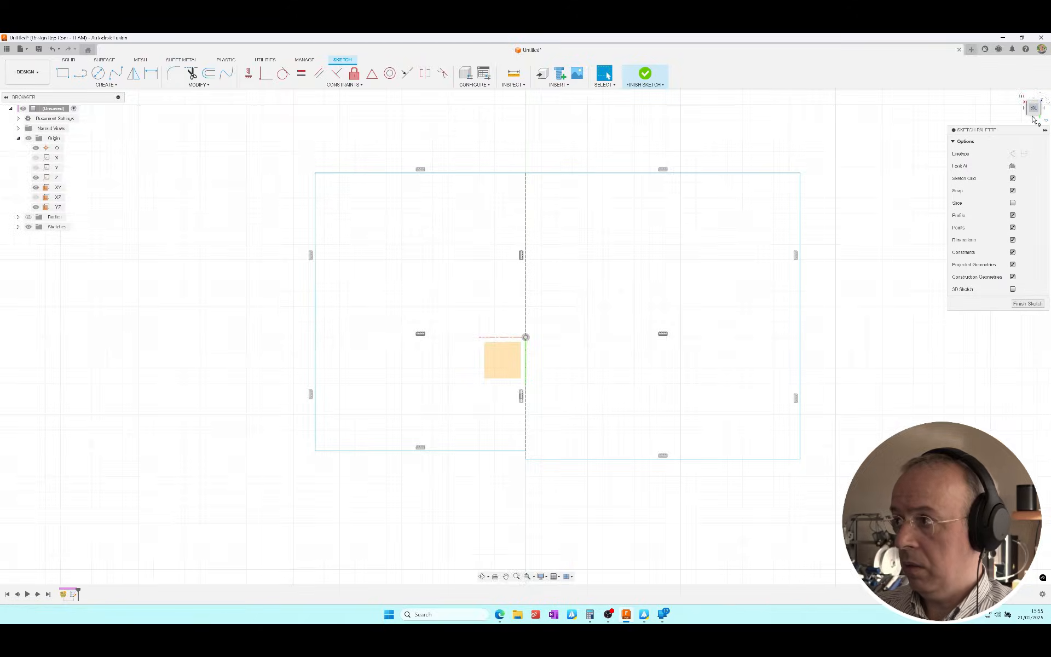
left_click(1022, 96)
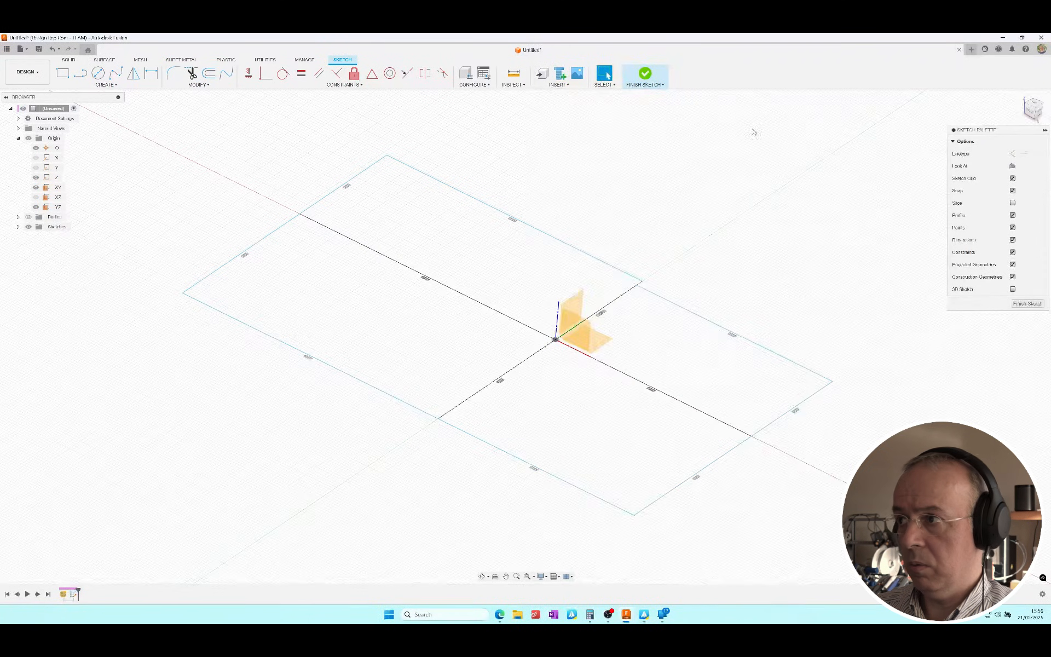
left_click(645, 74)
Create a sketch on the XZ origin plane and draw four adjoining rectangles from the origin, one per quadrant
left_click(62, 73)
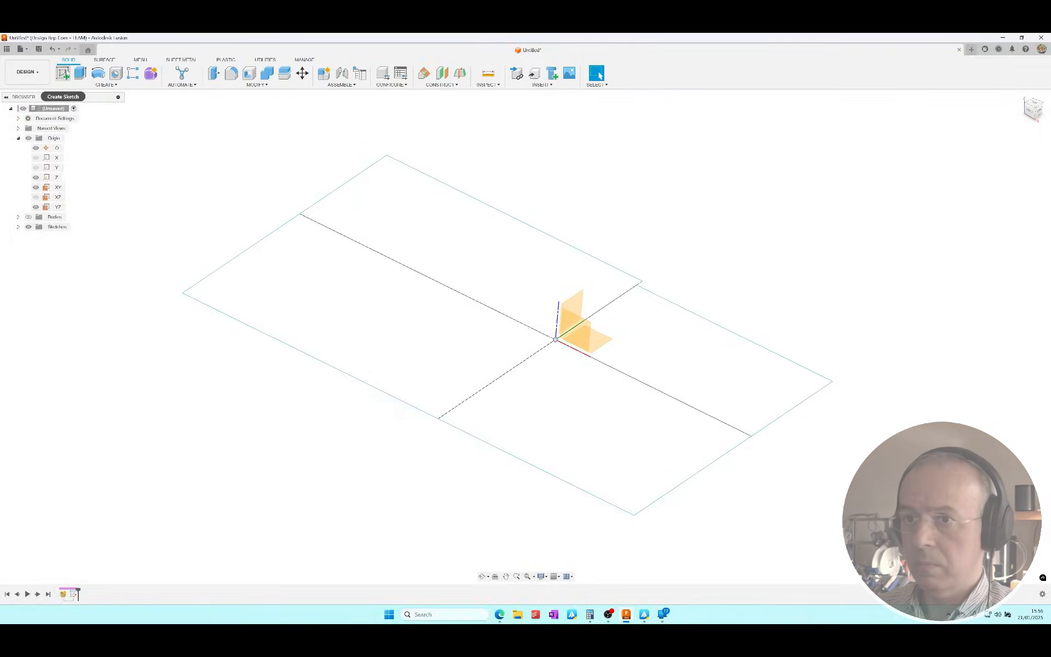
left_click(583, 332)
key("r")
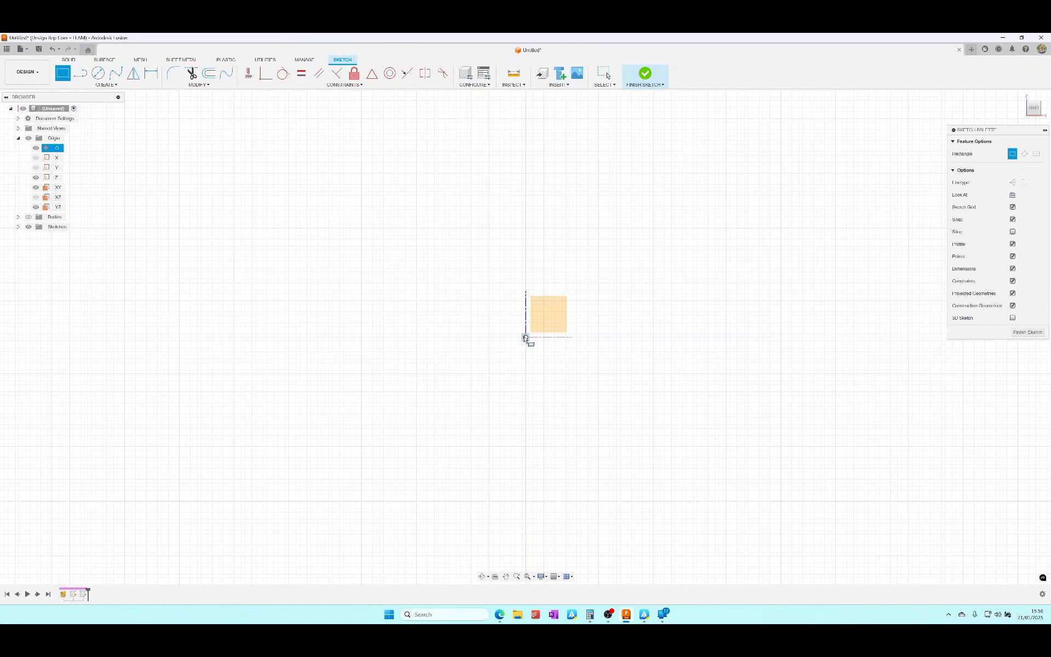
left_click(525, 336)
left_click(306, 152)
left_click(525, 336)
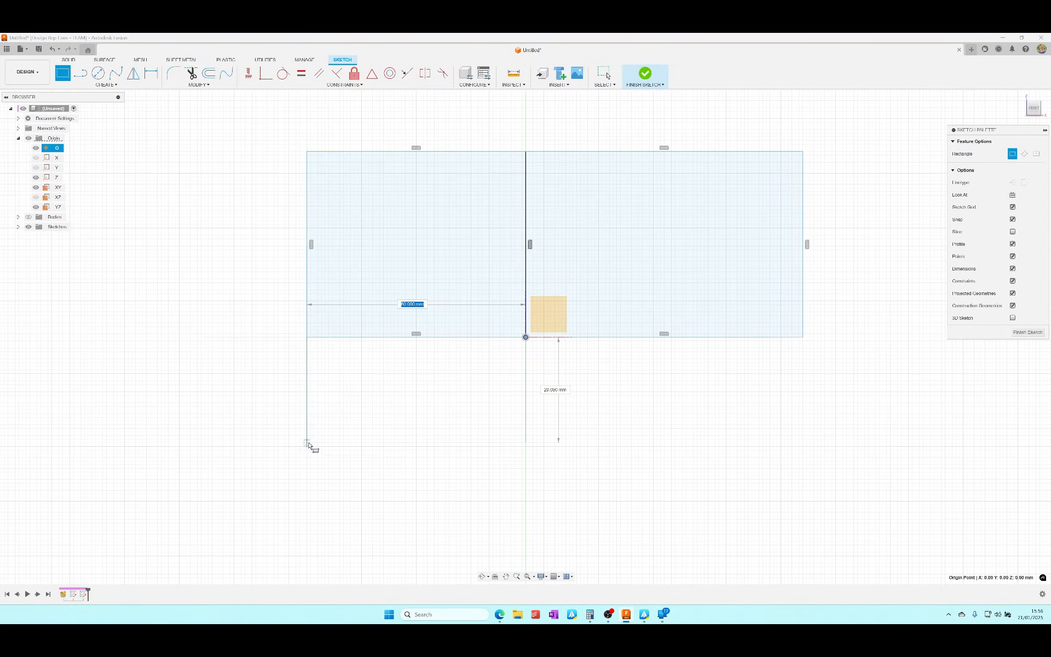
left_click(306, 465)
left_click(526, 336)
left_click(802, 464)
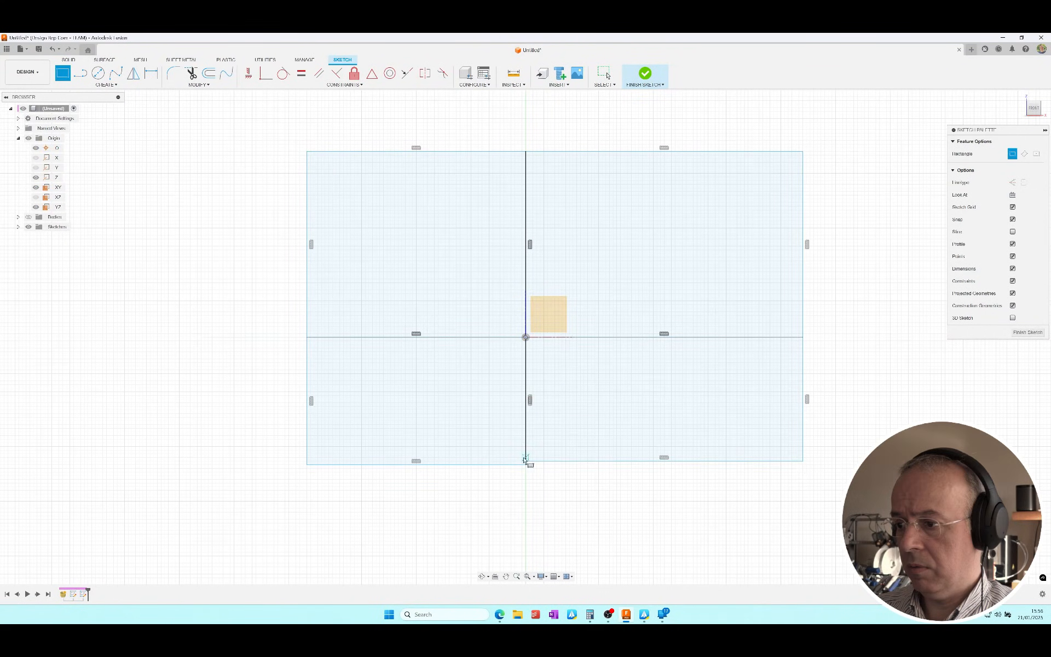
Convert the rectangle lines meeting at the origin and the lower edges to construction geometry, and finish the XZ sketch
key("Escape")
left_click_drag(646, 486, 432, 266)
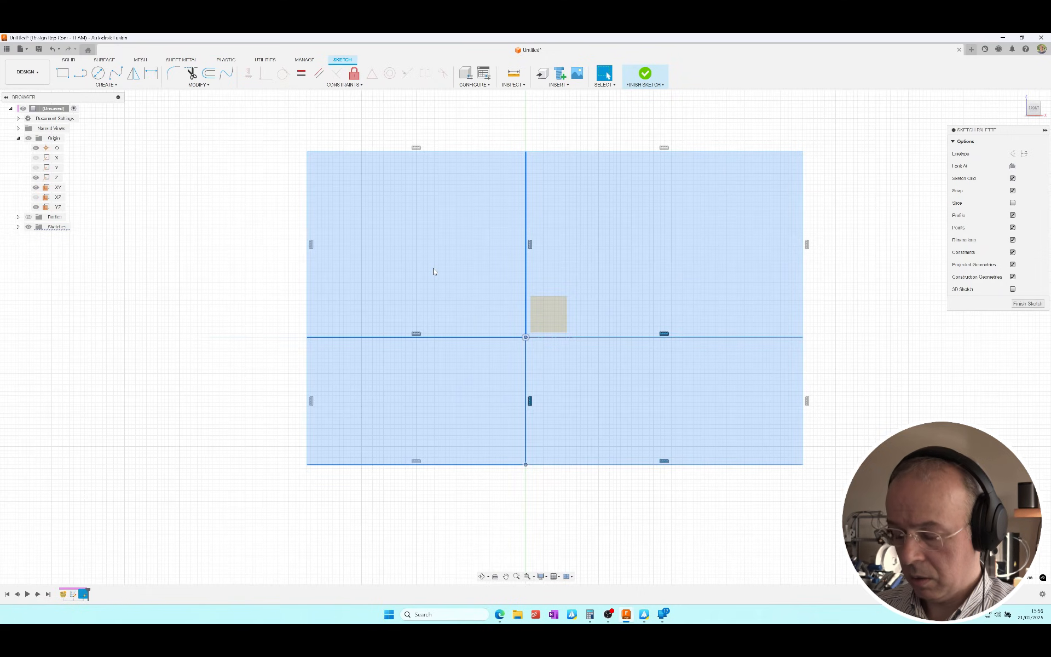
key("x")
left_click(1028, 303)
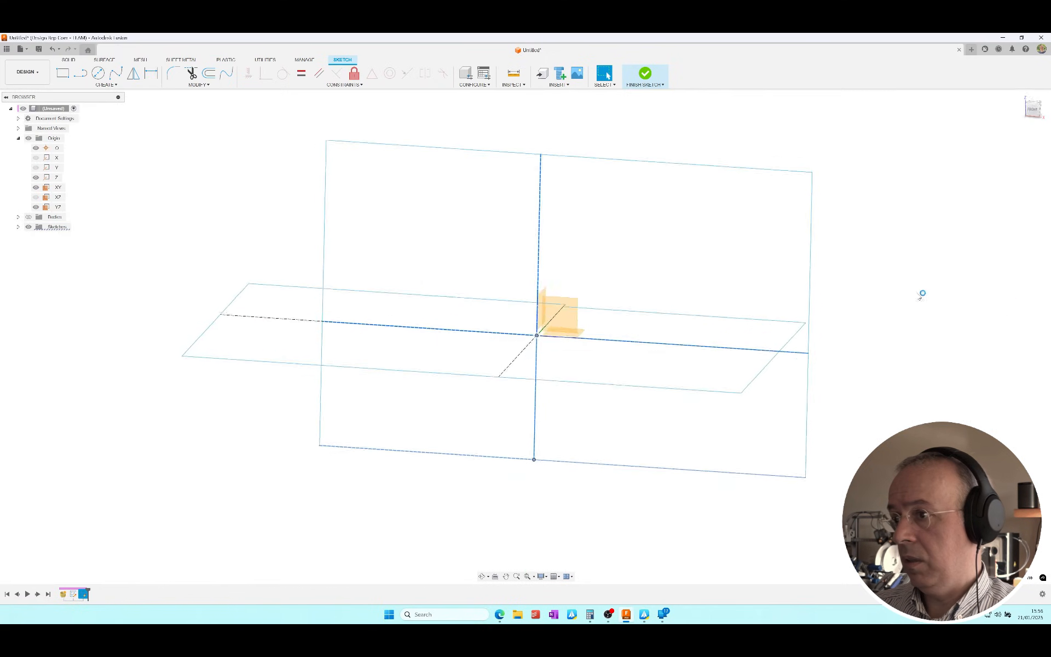
Show the bodies, then rotate and move the mesh in the front view until it sits level and roughly centred on the origin
mouse_move(922, 293)
middle_mouse_down("shift")
mouse_move(796, 268)
mouse_move(477, 285)
middle_mouse_up("shift")
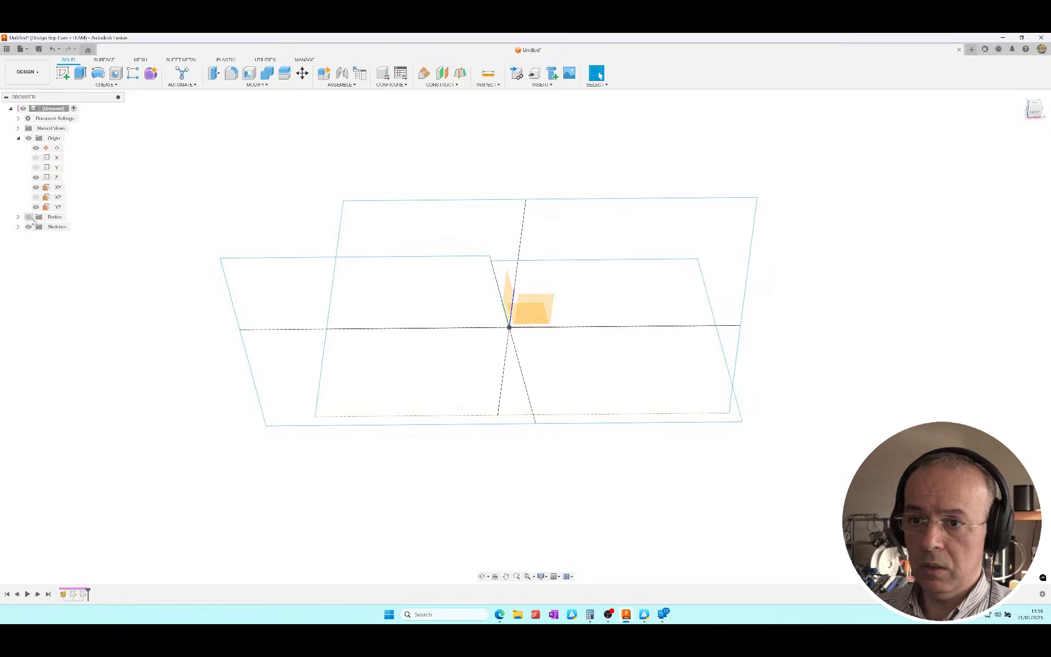
left_click(28, 217)
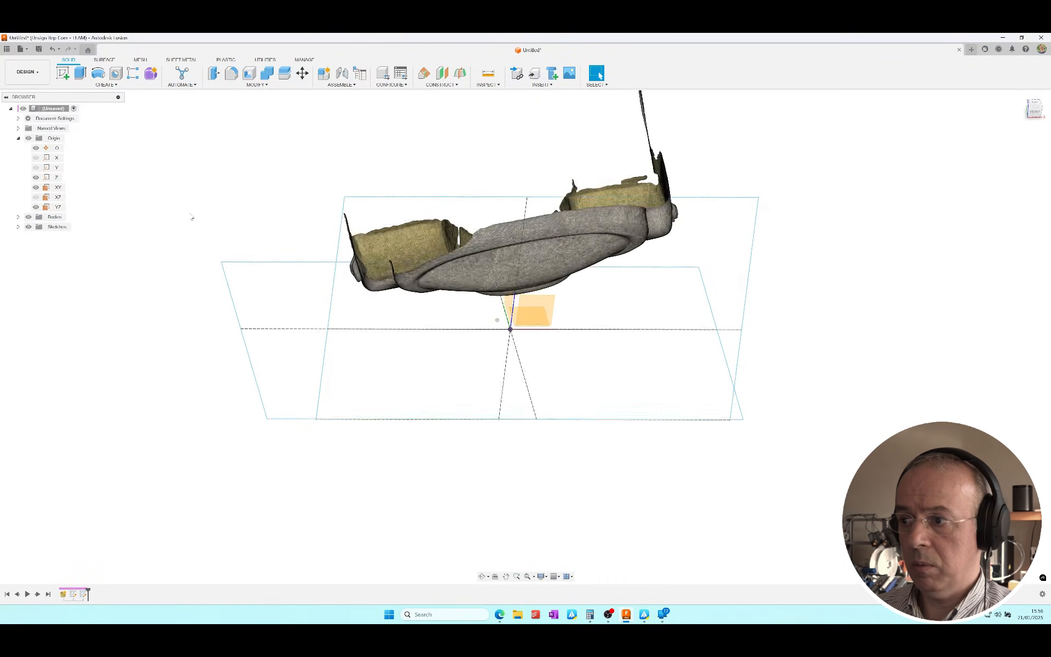
left_click(549, 234)
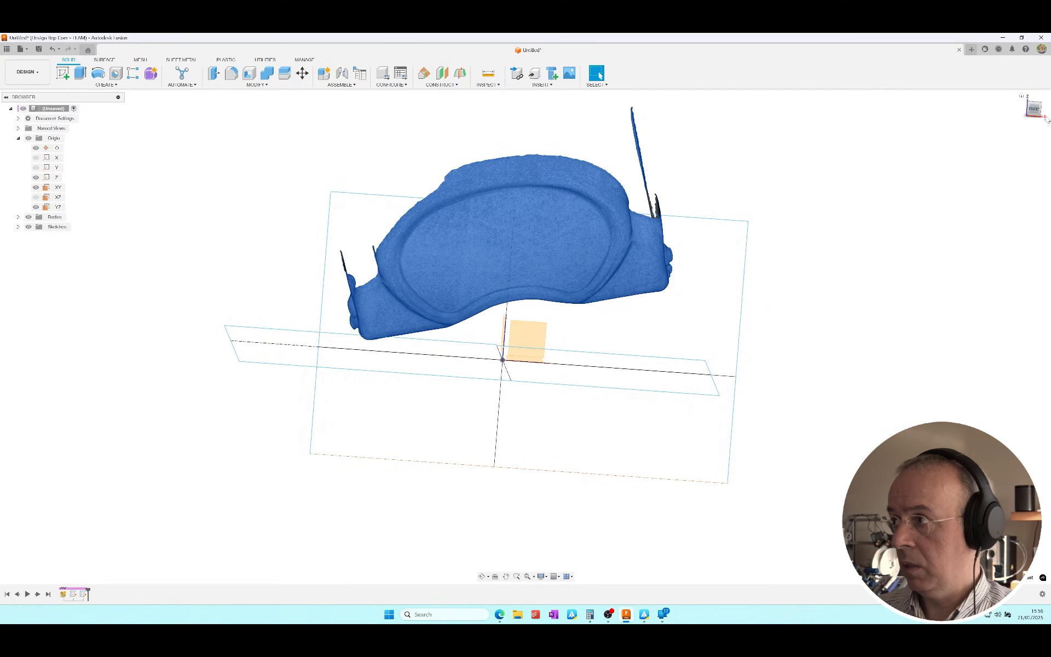
left_click(1034, 108)
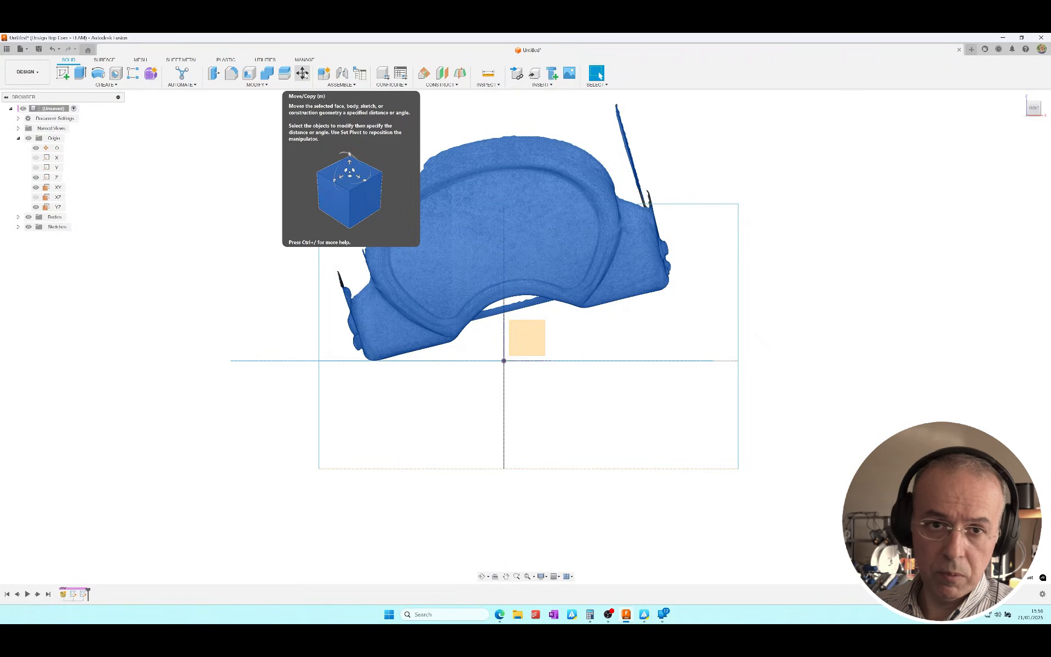
left_click(303, 74)
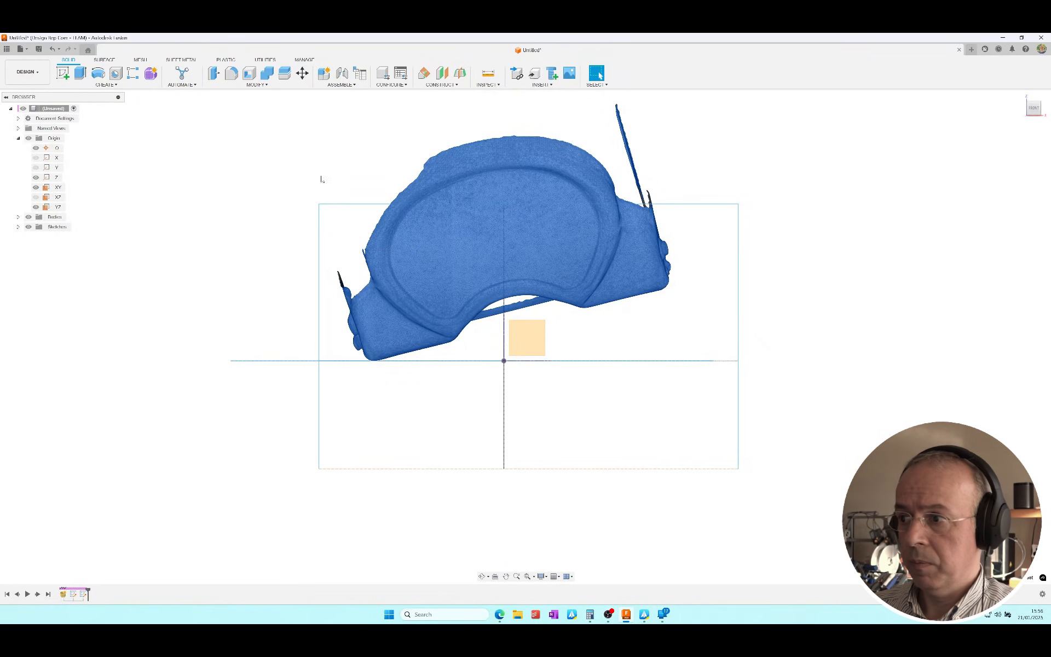
left_click_drag(630, 155, 642, 221)
key("Tab")
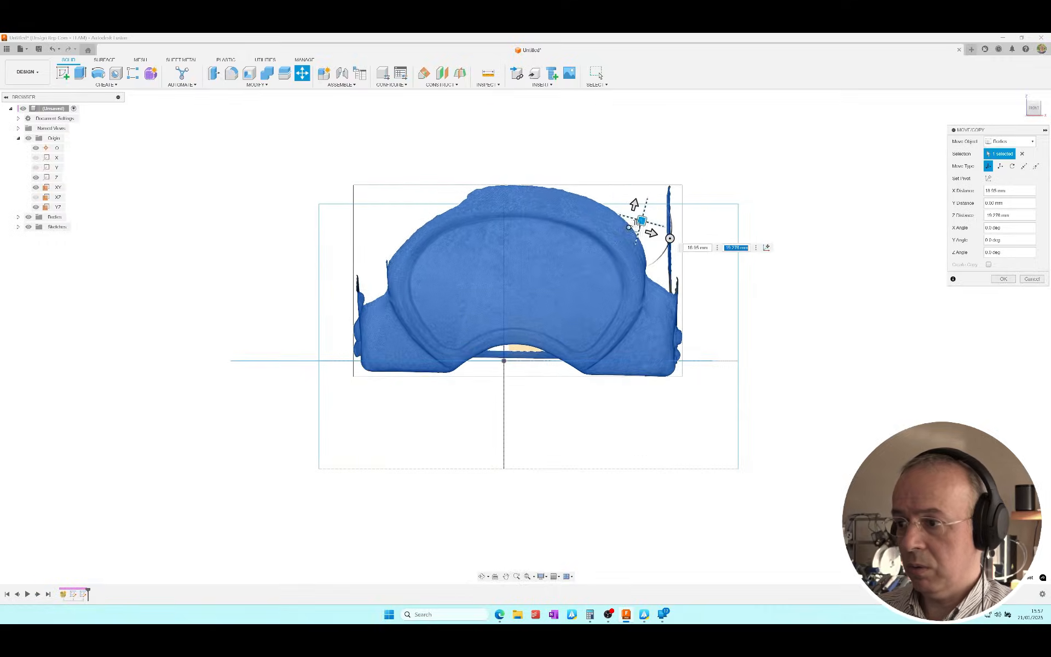
scroll(540, 331, "up", 5)
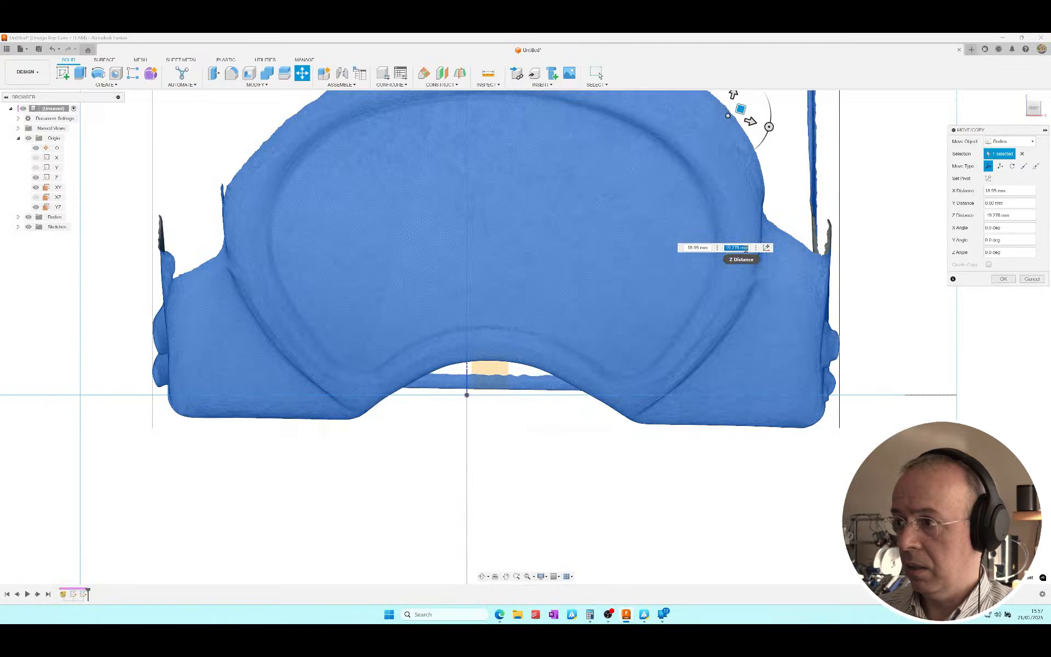
left_click(1002, 279)
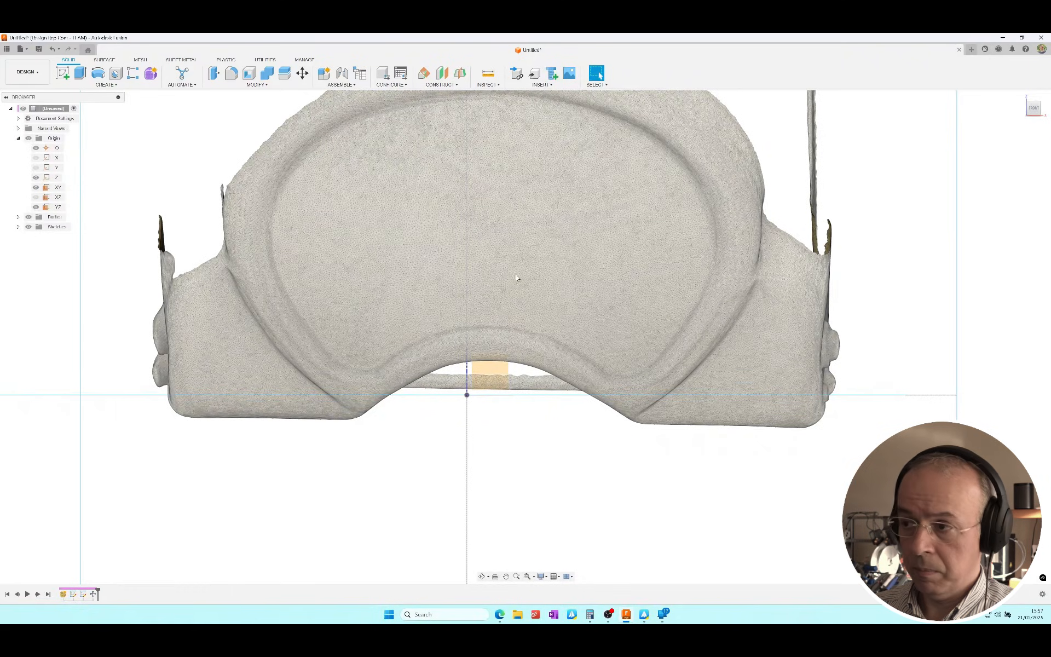
Rotate the mesh by -1 degree about the Y axis to level its lower edge with the horizontal reference line
key("m")
left_click(613, 253)
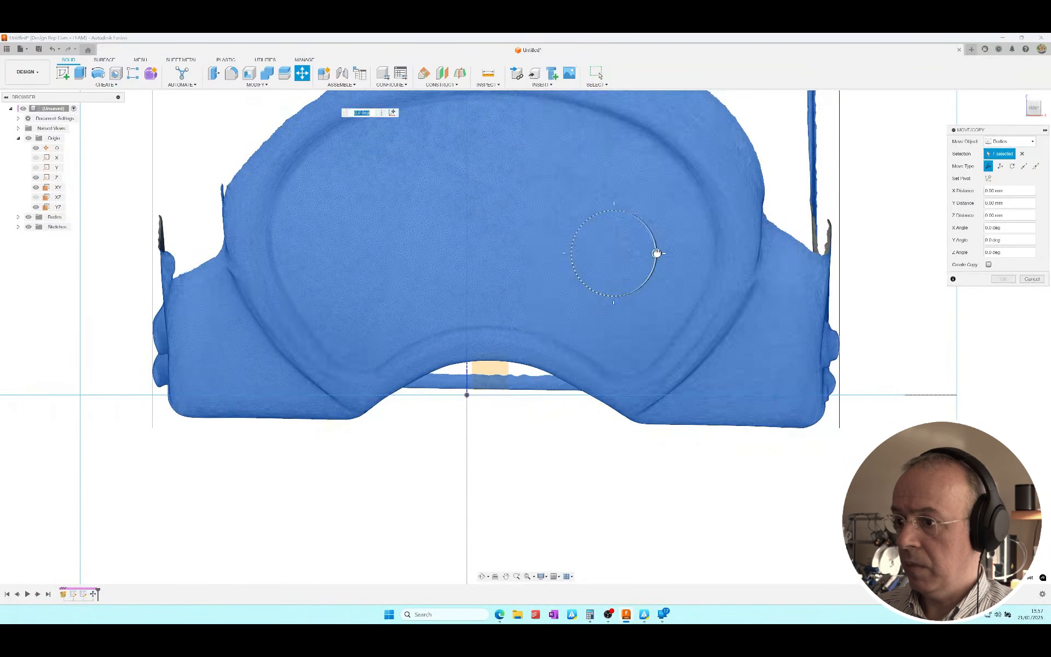
left_click_drag(657, 253, 655, 247)
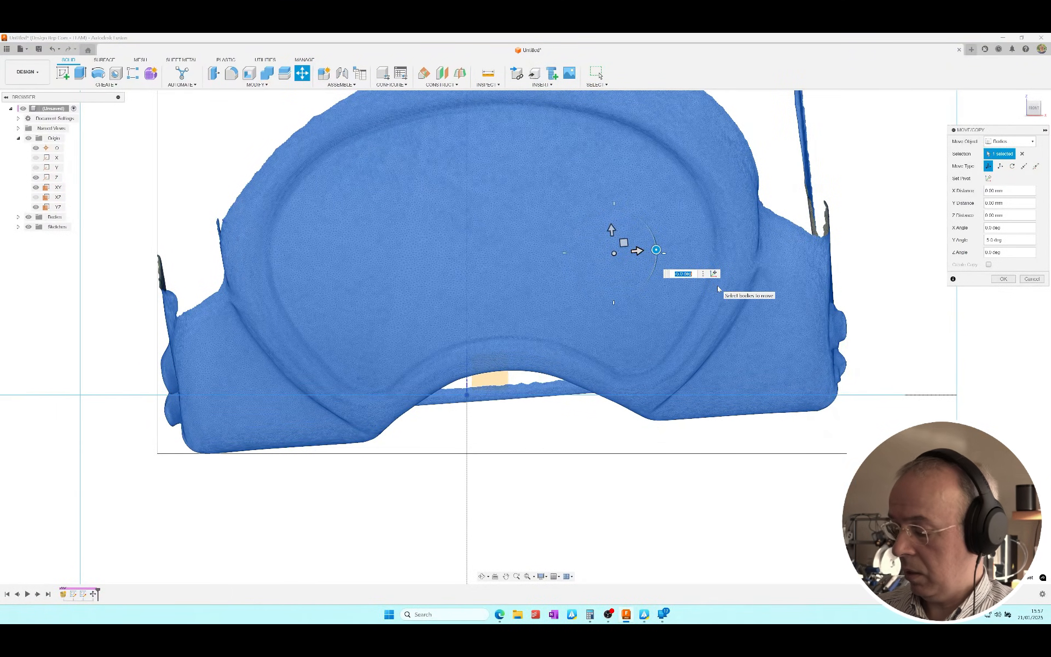
type("-1")
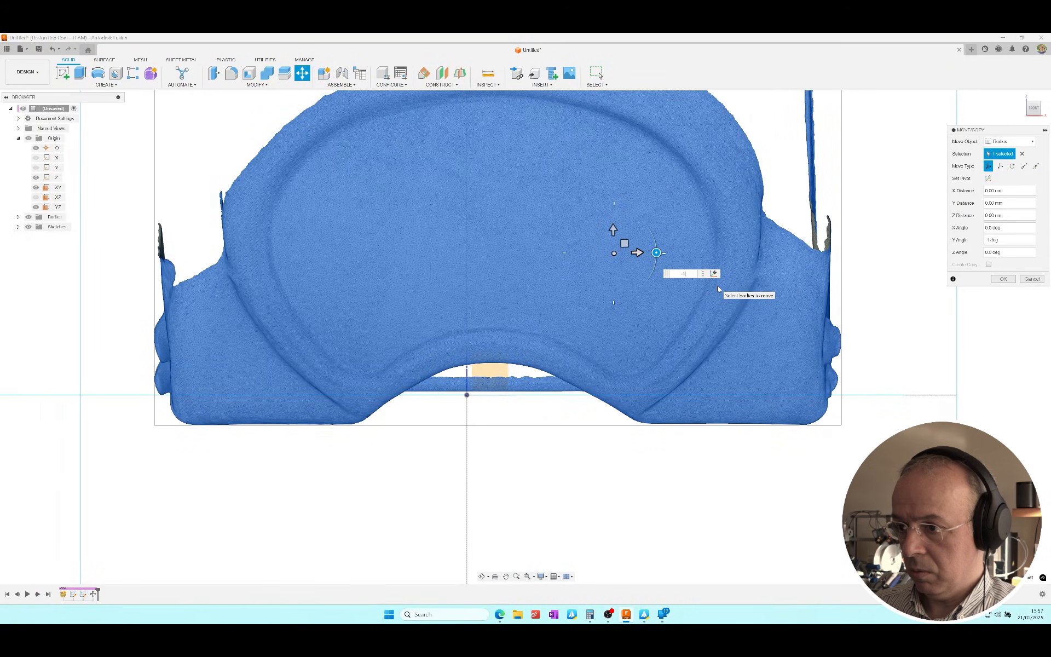
key("Return")
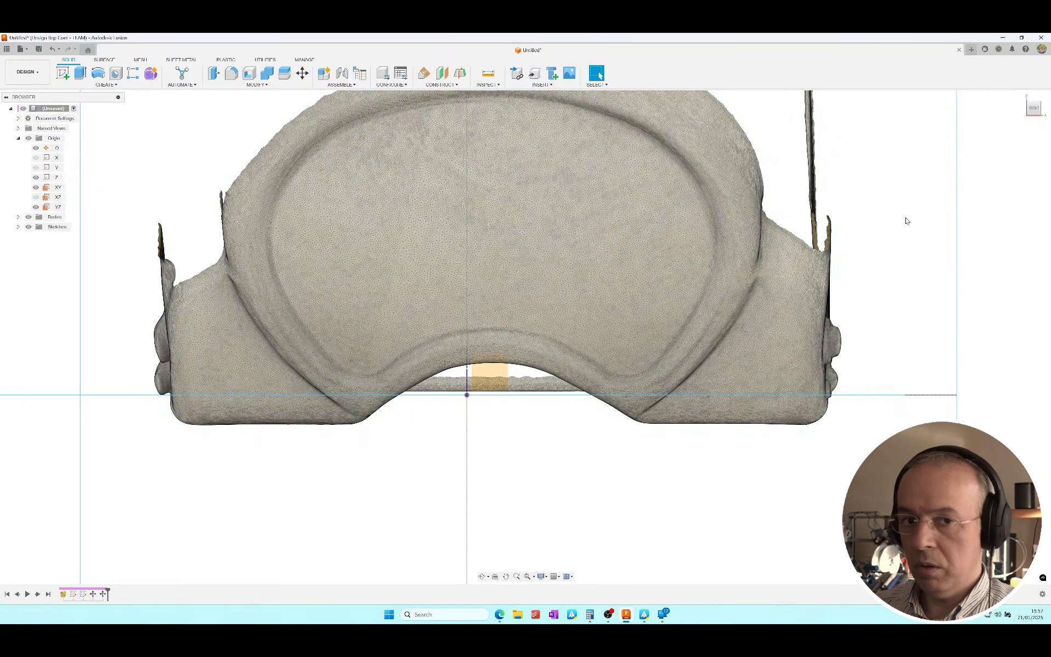
Rotate and shift the mesh in the side view until its flat base edge lies along the horizontal reference line near the origin
left_click(1036, 118)
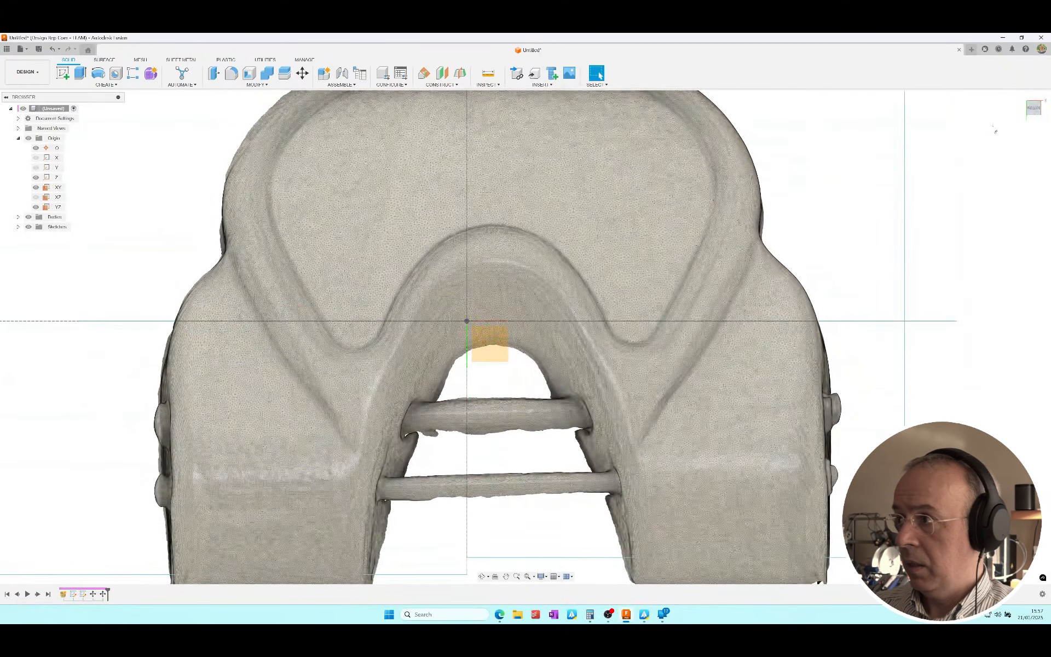
left_click(1028, 112)
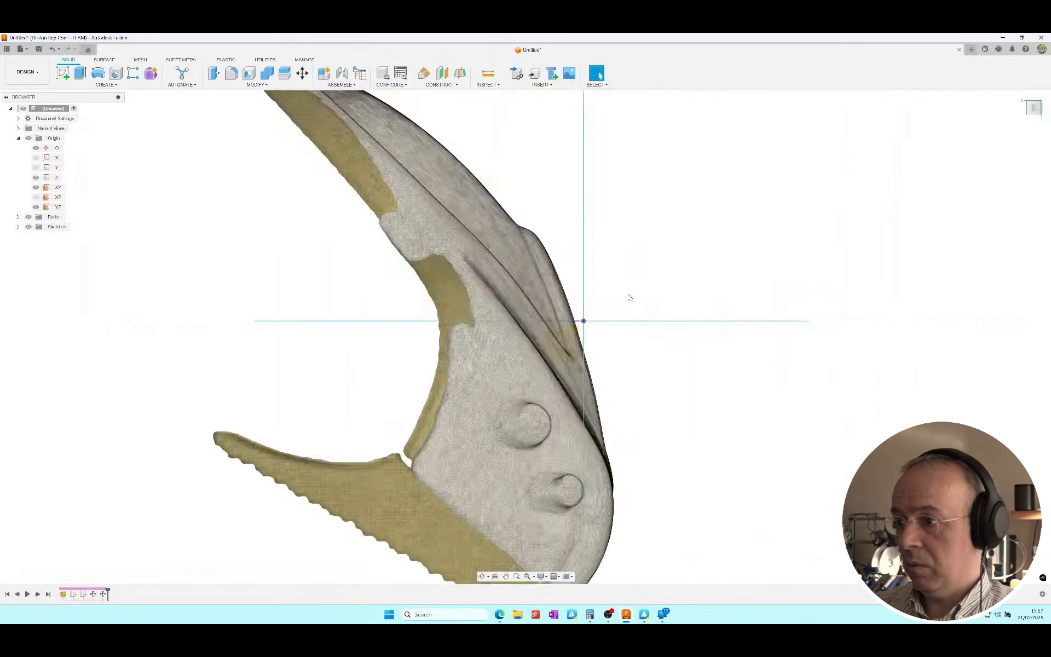
scroll(631, 300, "down", 5)
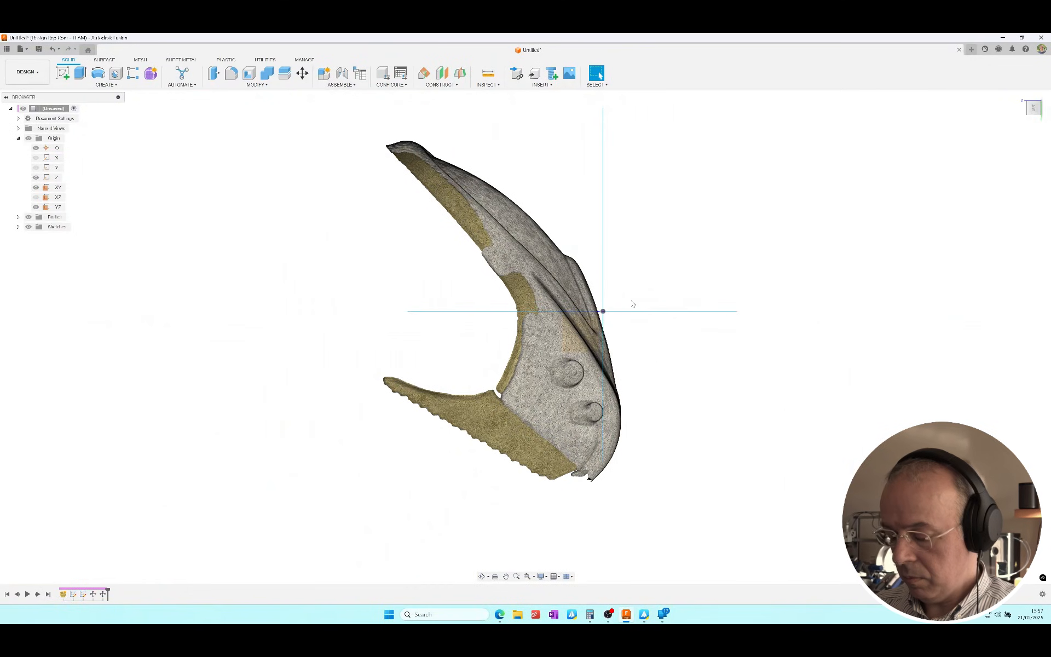
key("m")
left_click(564, 346)
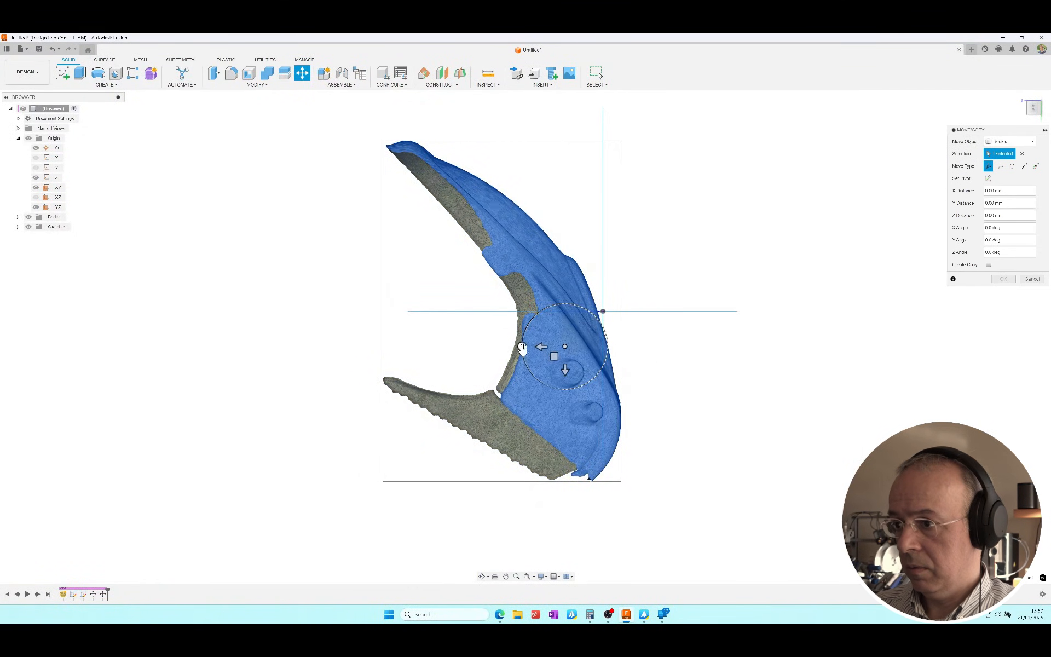
left_click_drag(521, 348, 499, 238)
scroll(495, 249, "up", 3)
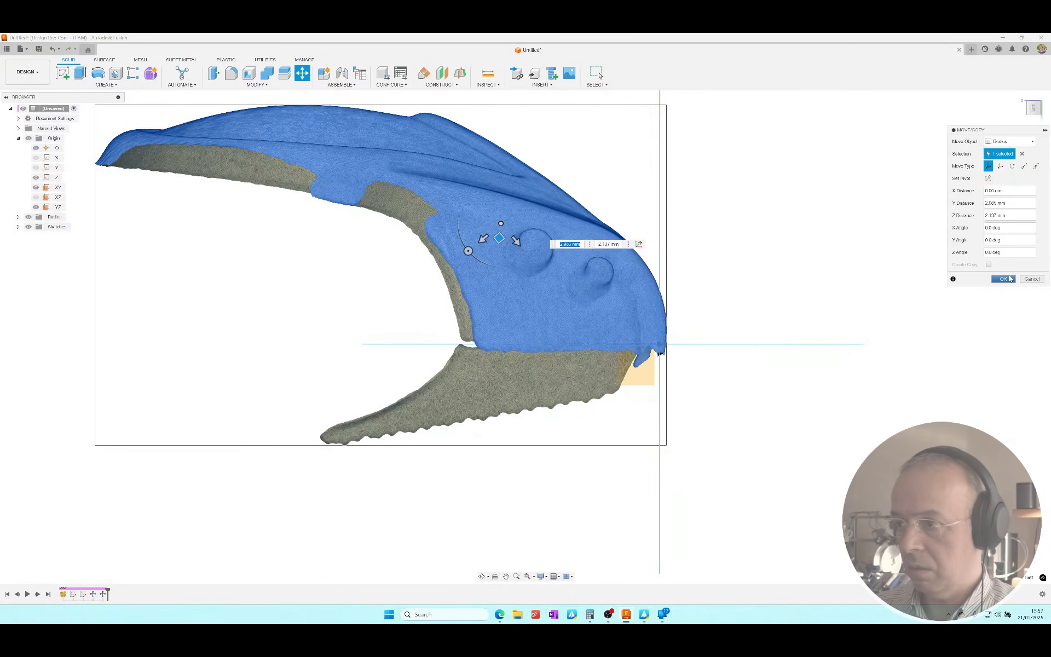
left_click(1004, 279)
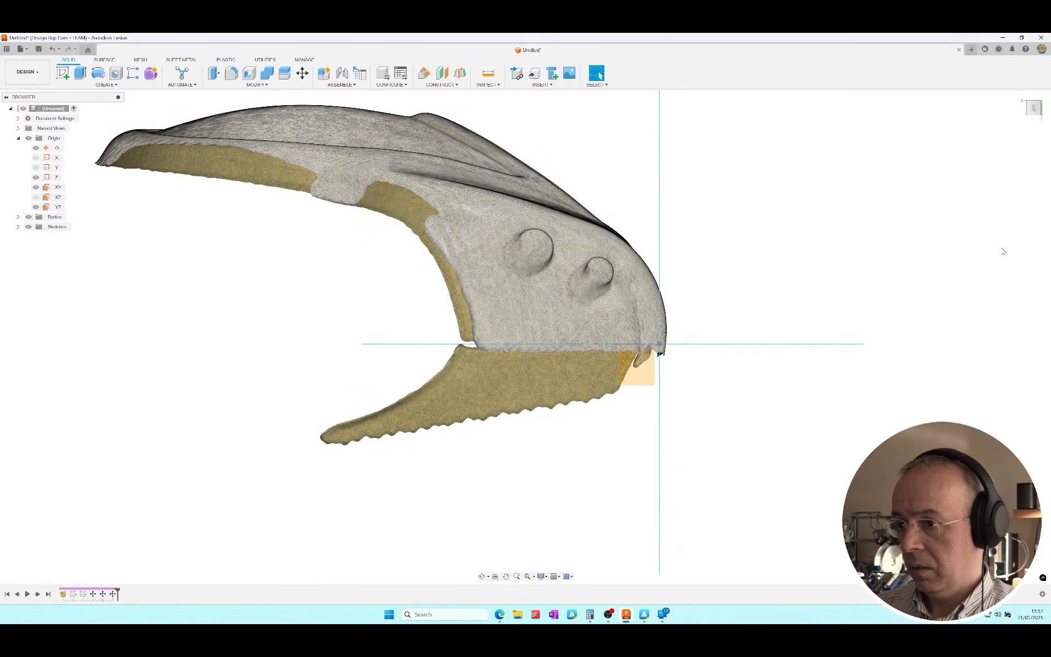
Rotate the mesh 1 degree about the Y axis in the front view and move it -4 mm along X to centre it
left_click(1035, 100)
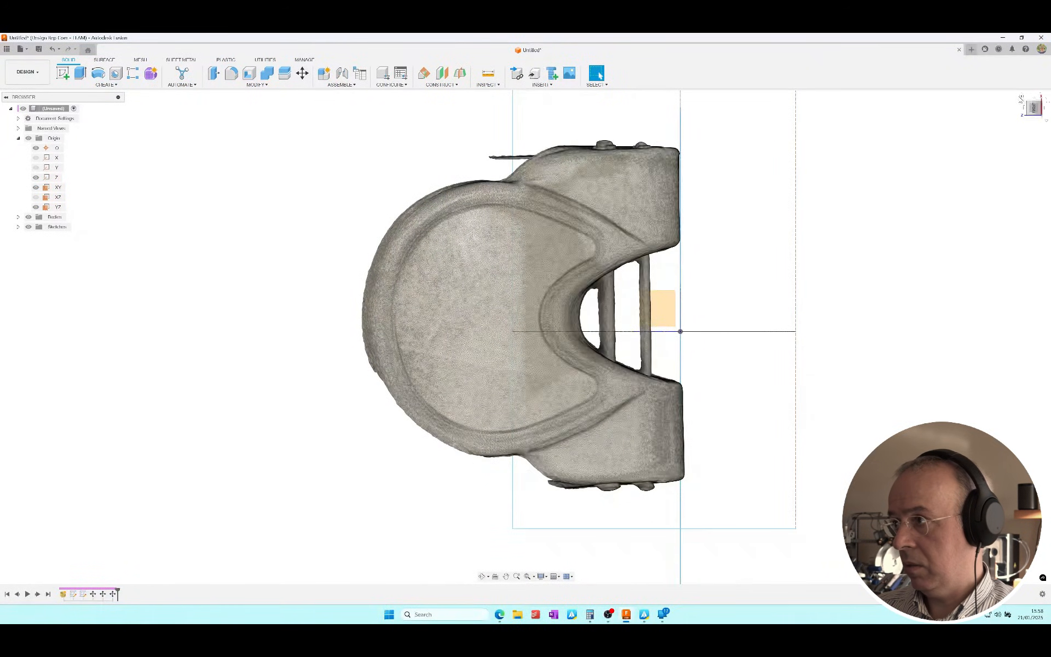
left_click(1046, 102)
key("m")
left_click(615, 338)
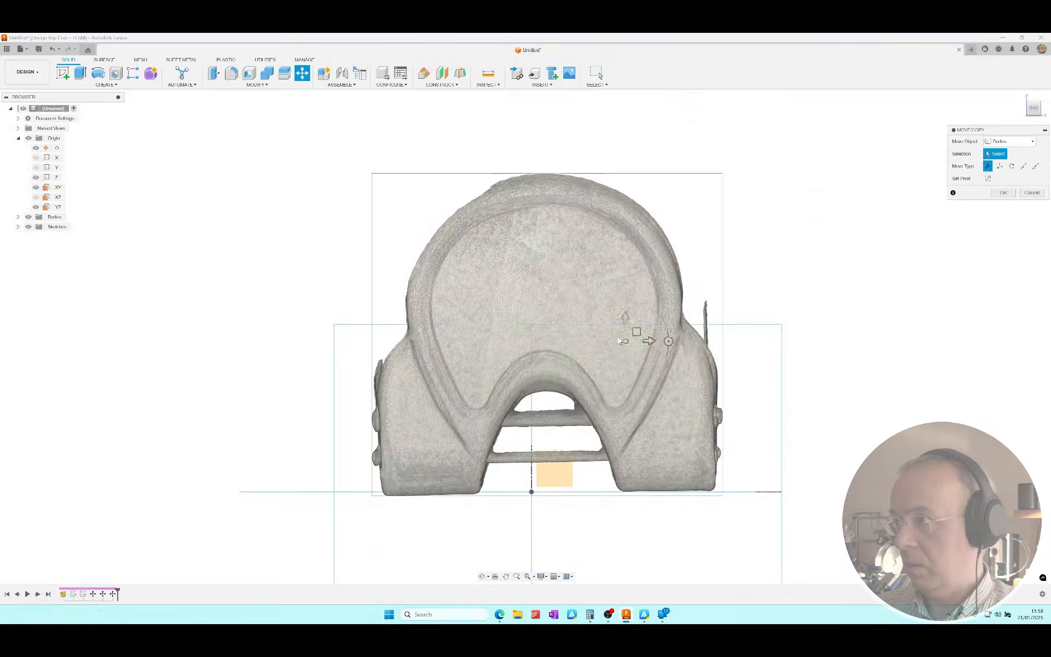
scroll(647, 349, "up", 4)
scroll(648, 349, "down", 2)
middle_click_drag(635, 347, 615, 224)
left_click_drag(621, 211, 621, 215)
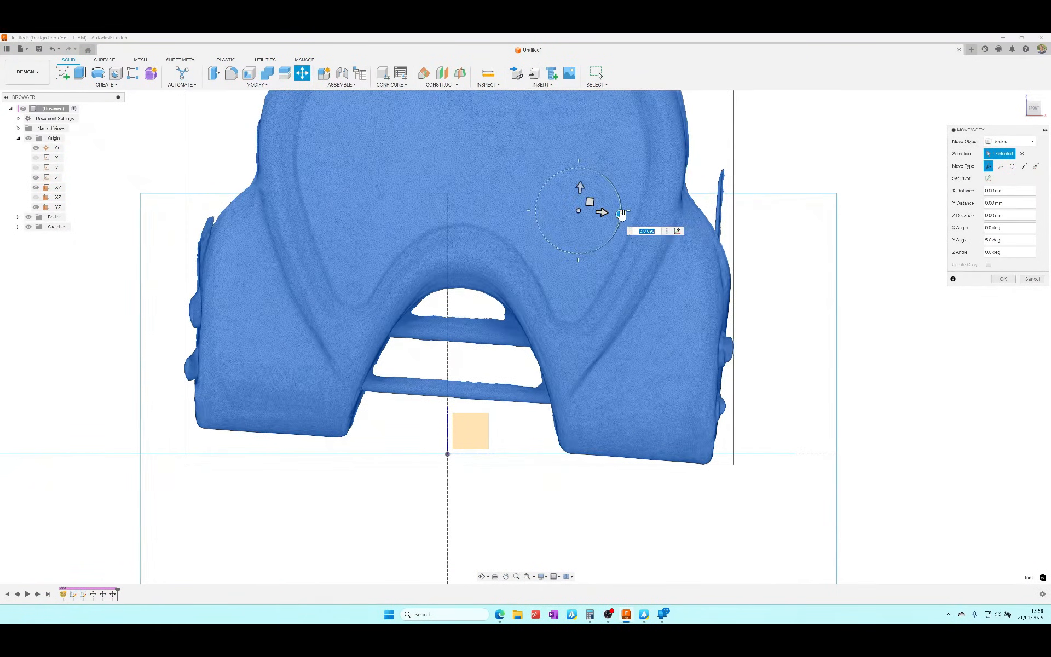
type("1")
key("Tab")
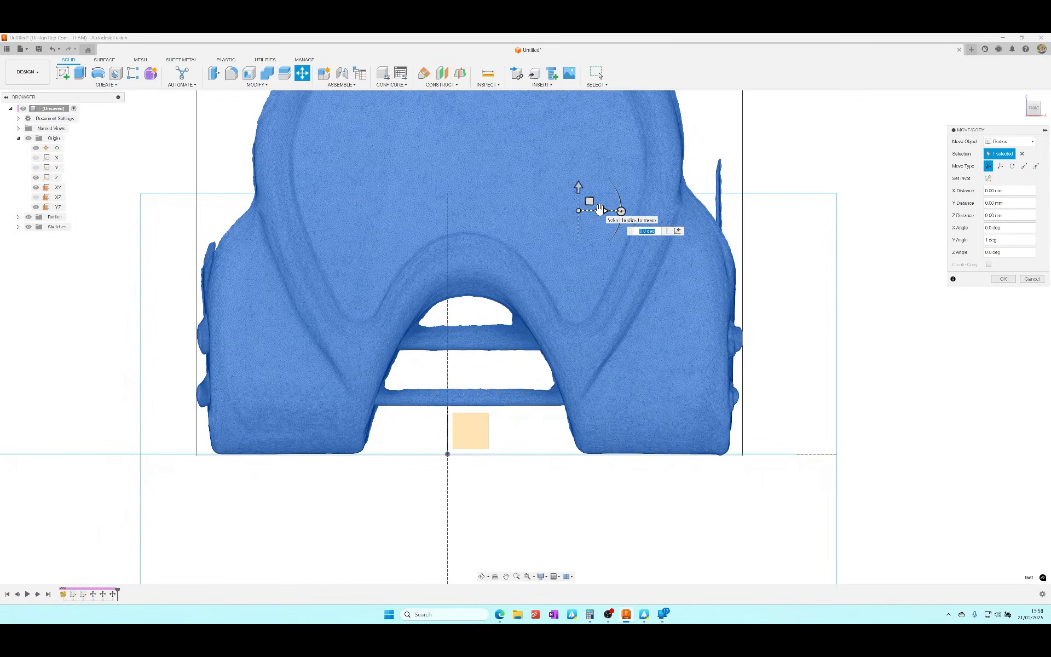
mouse_move(597, 213)
left_mouse_down()
mouse_move(571, 214)
mouse_move(580, 215)
left_mouse_up()
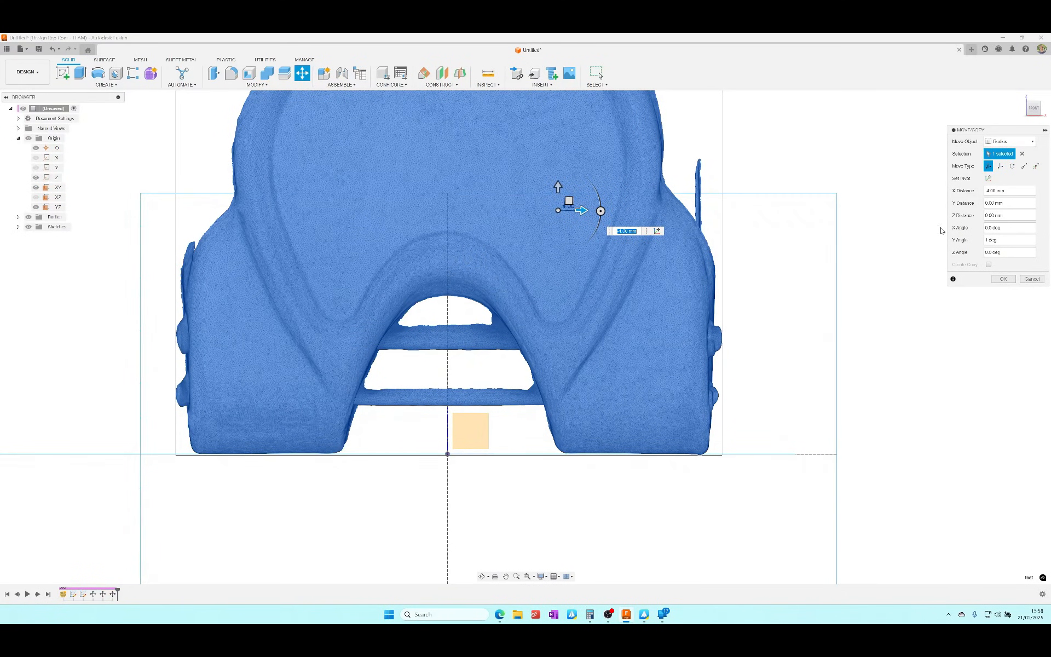
left_click(1004, 279)
Examine the aligned mesh from several sides against the reference sketches, including its underside and ragged inner scan surfaces
middle_click_drag(865, 265, 925, 307, "shift")
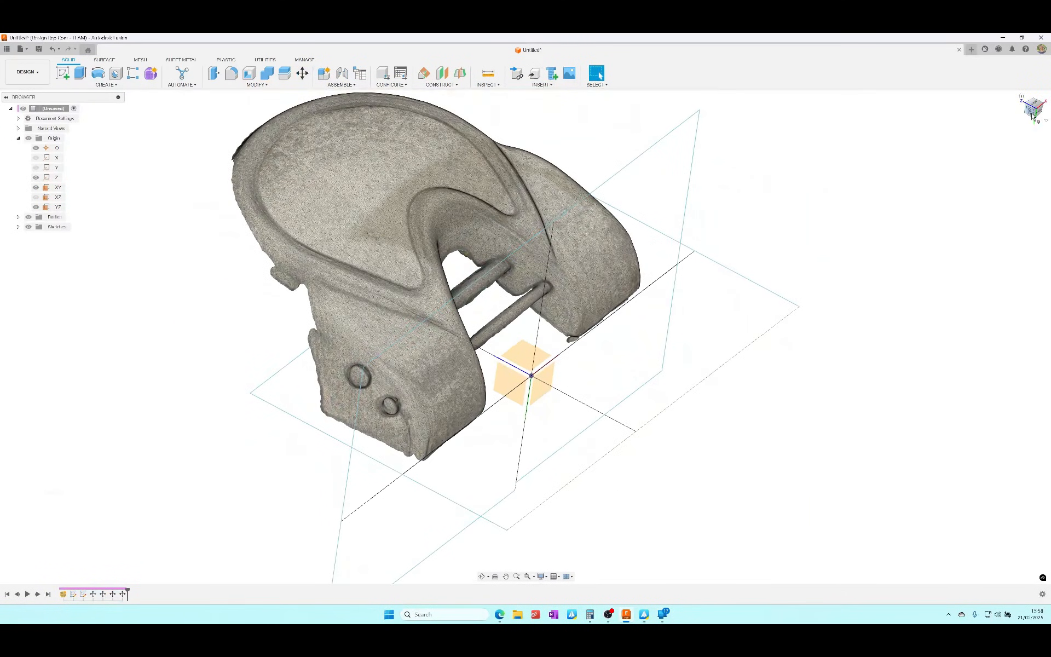
left_click(1032, 114)
left_click(1045, 111)
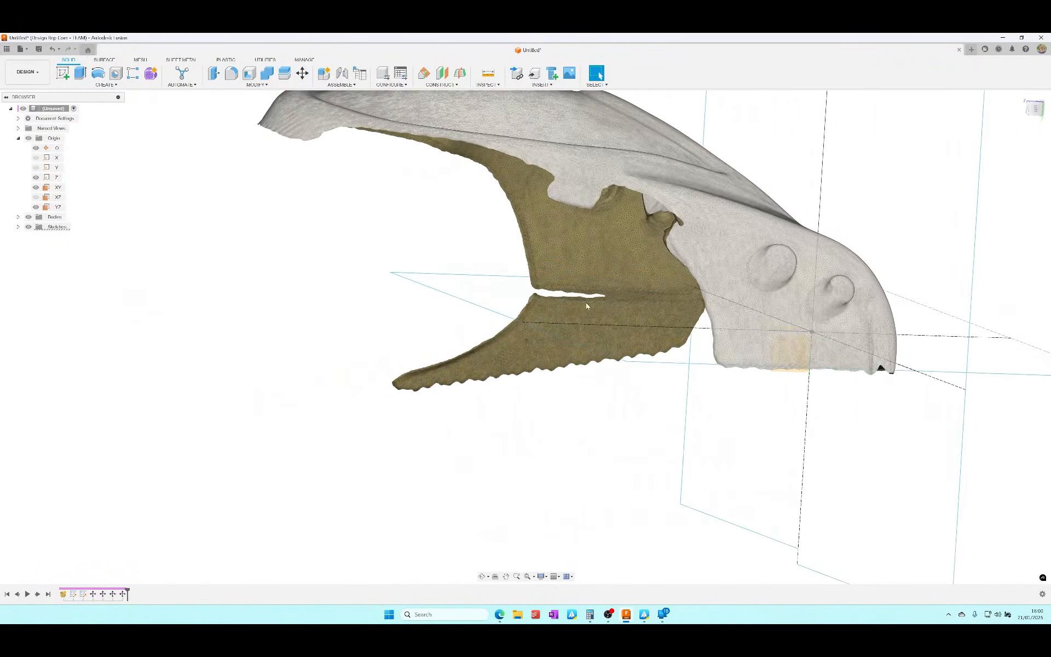
middle_click_drag(585, 303, 576, 328, "shift")
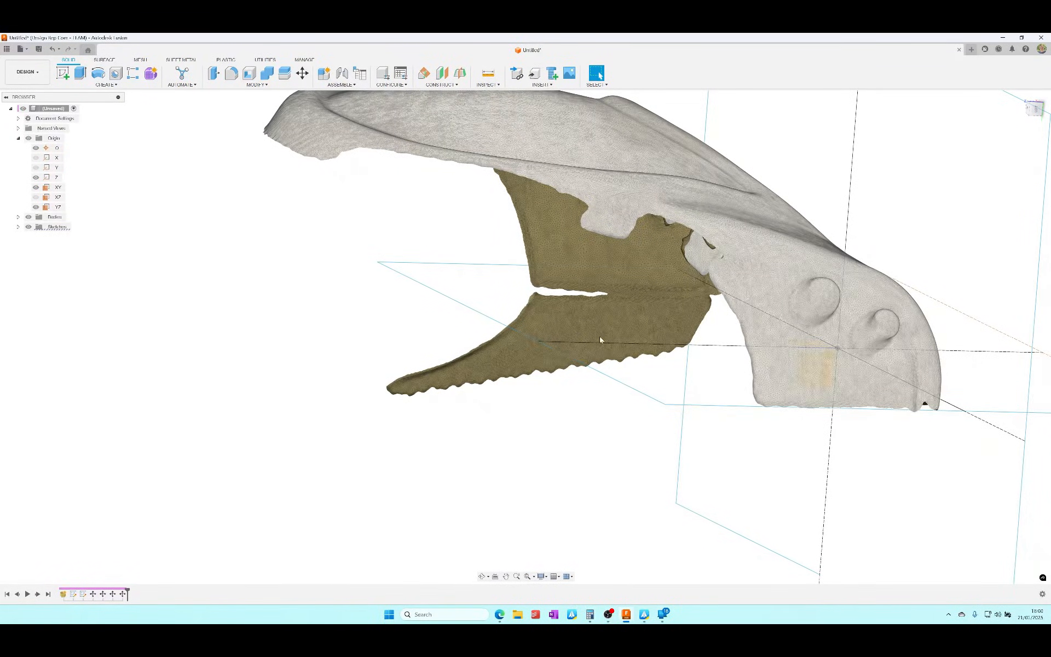
middle_click_drag(600, 339, 626, 344, "shift")
middle_click_drag(679, 313, 663, 311, "shift")
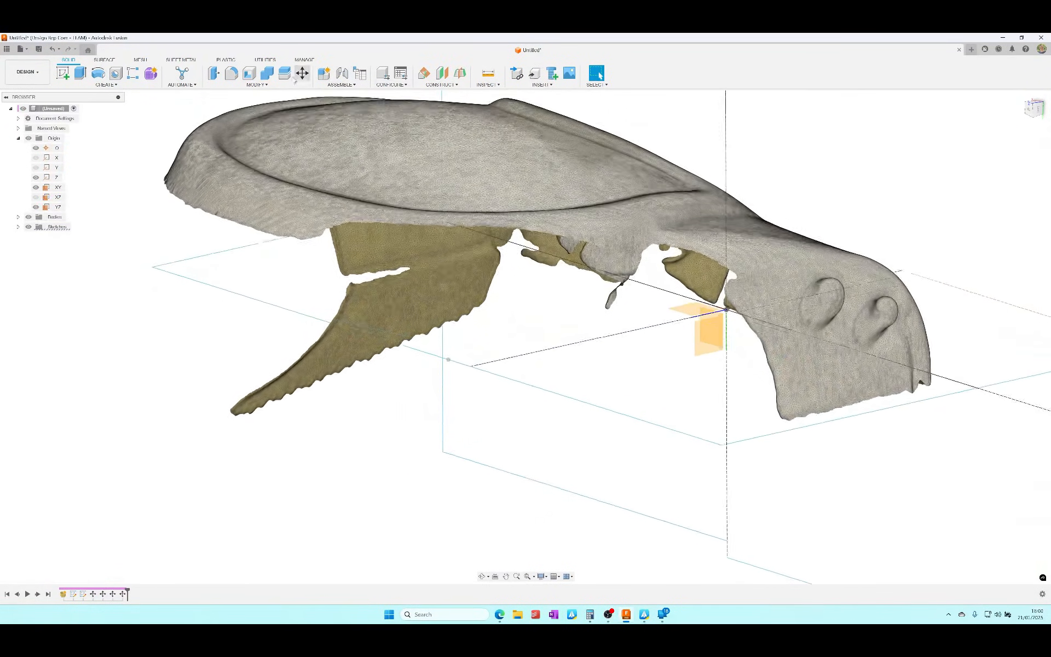
Plane-cut the mesh body at the origin XZ plane, using the Trim type with No Fill, to remove the ragged lower edge
left_click(141, 61)
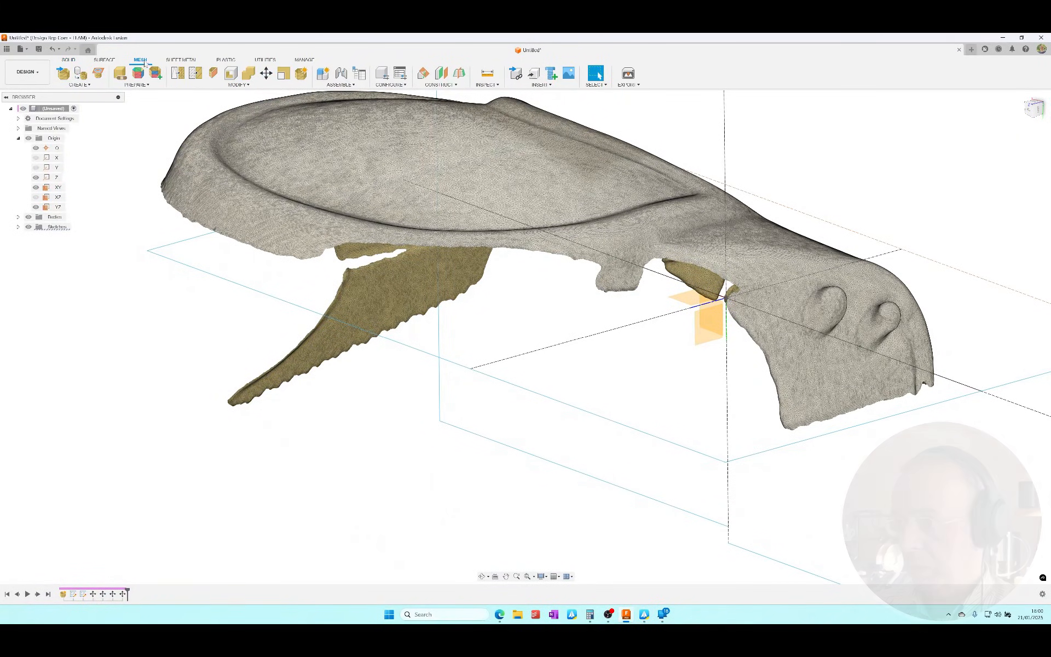
left_click(264, 45)
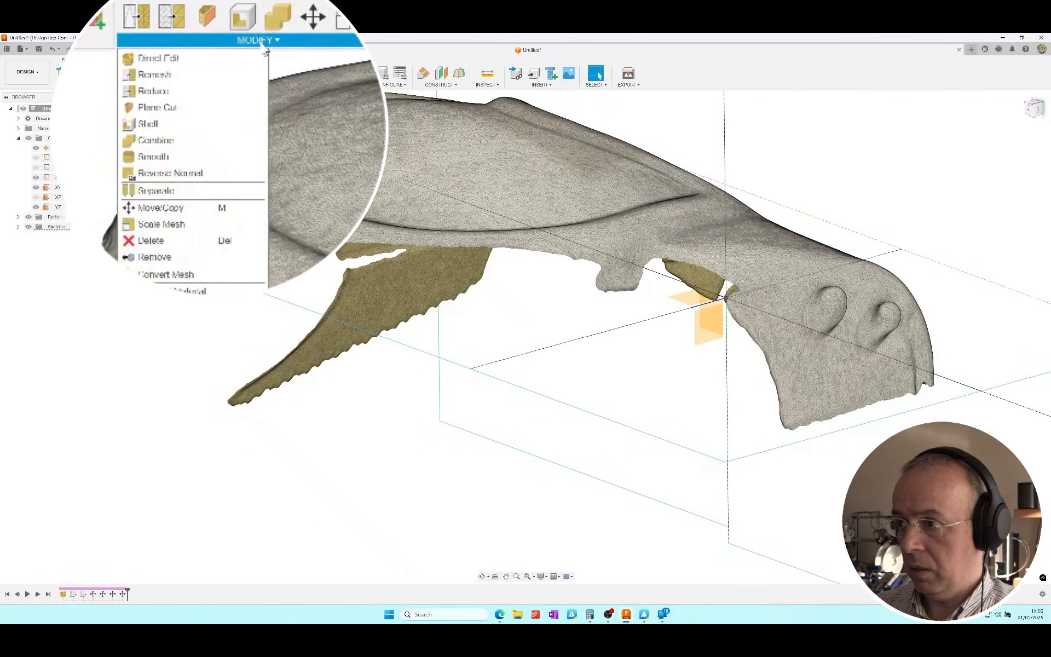
left_click(179, 110)
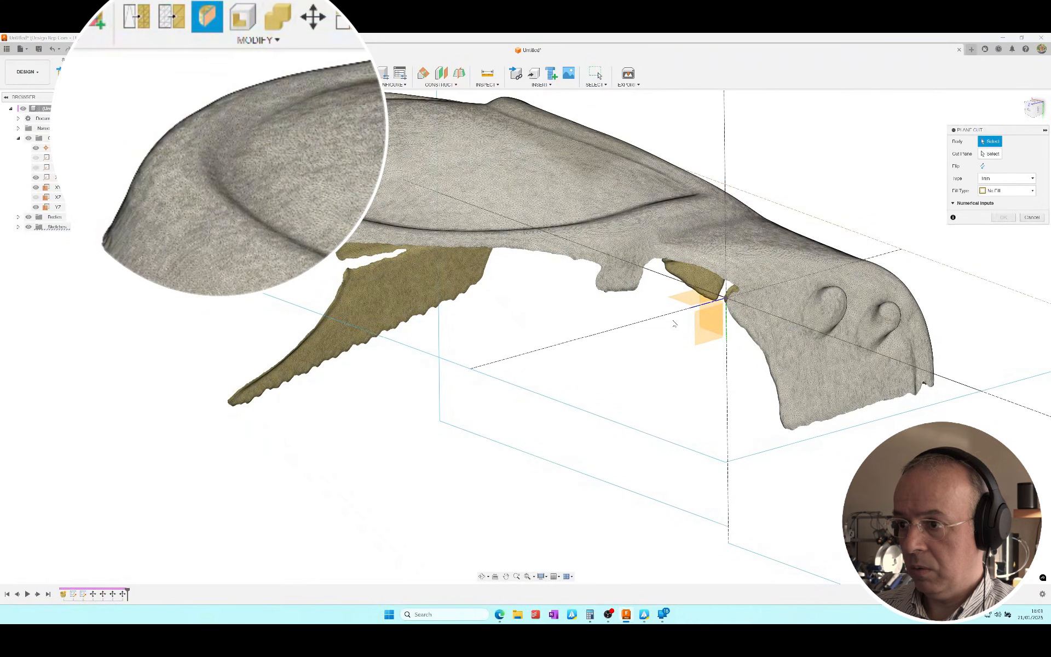
left_click(665, 207)
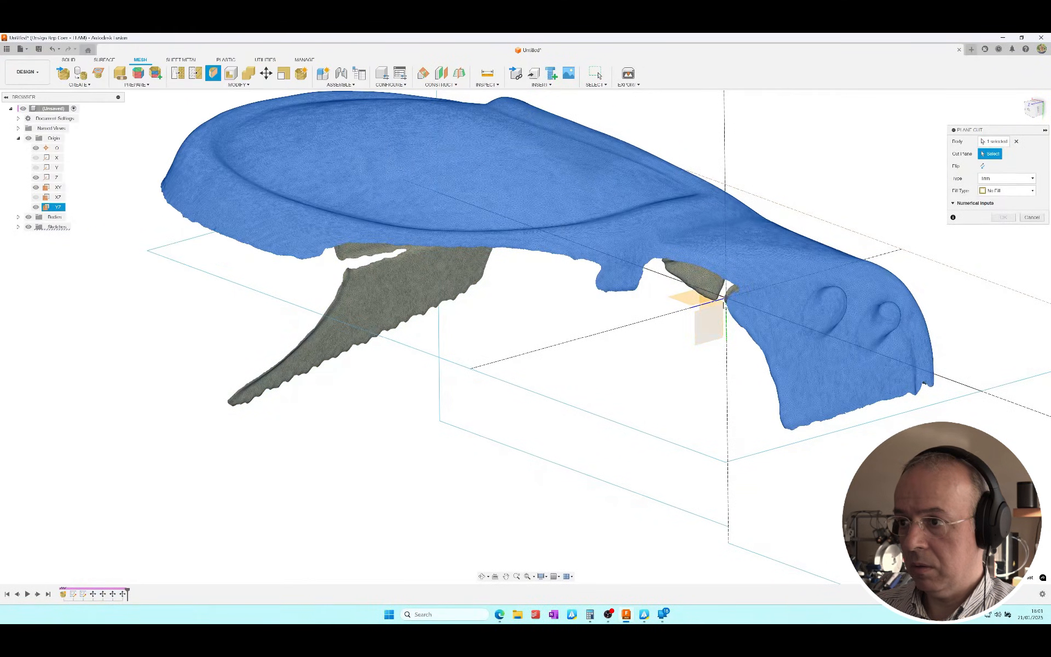
left_click(691, 300)
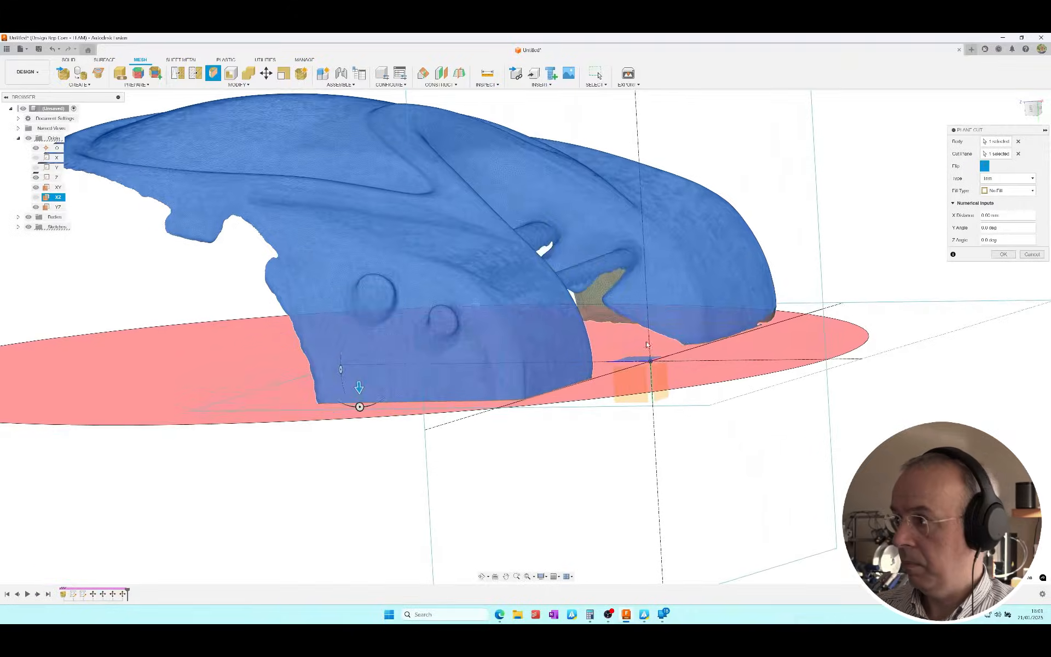
left_click(984, 166)
left_click(985, 166)
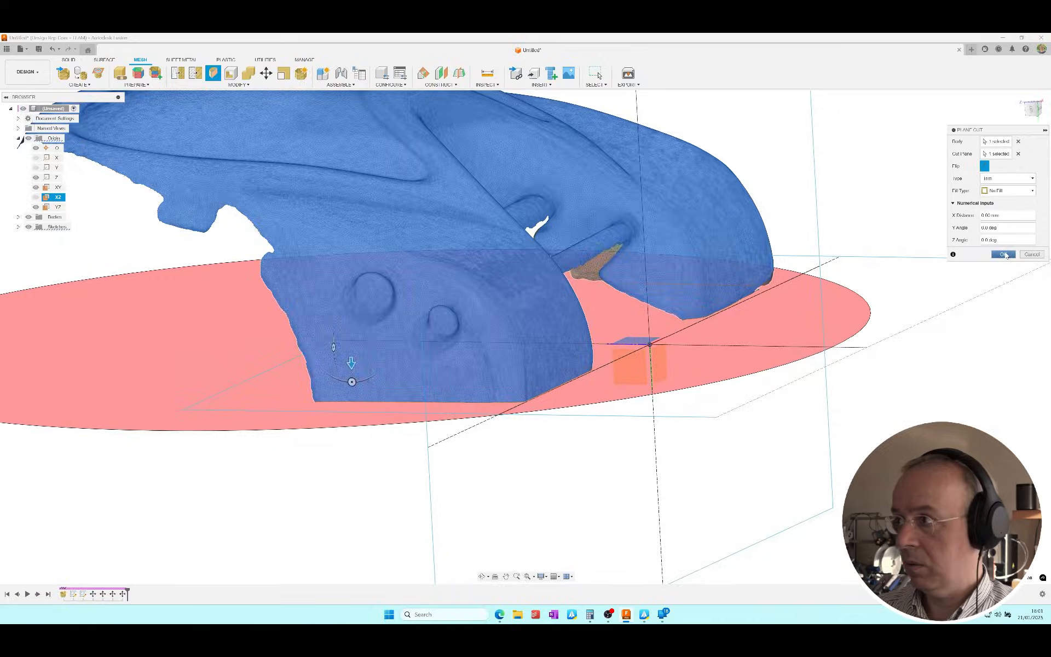
left_click(1004, 254)
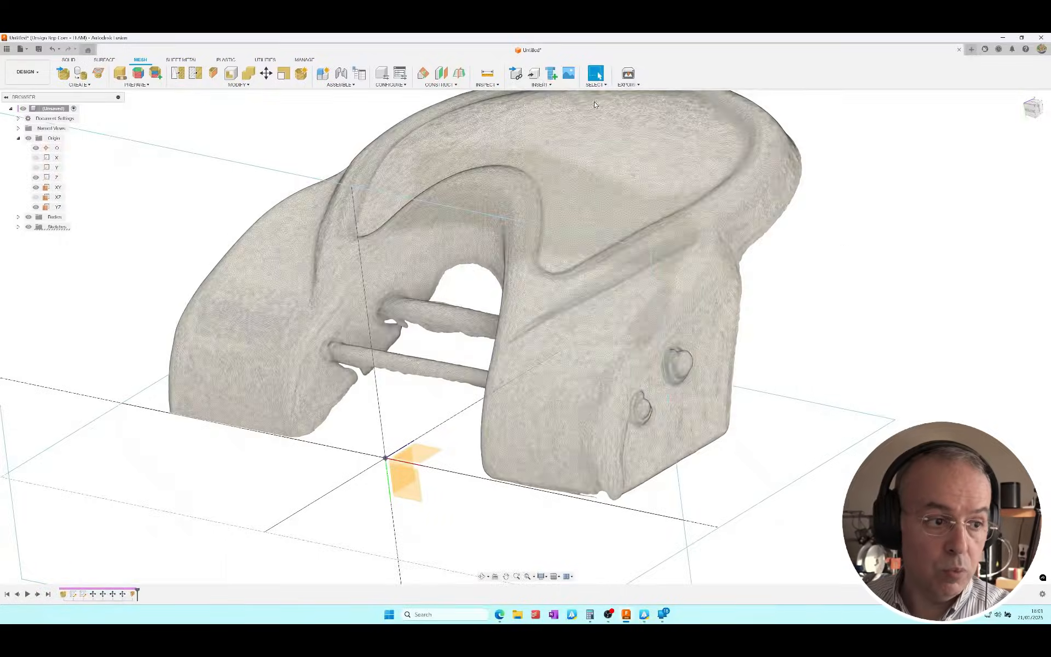
Measure the distance between matching points beside the round bosses on the mesh's two opposite outer sides
left_click(487, 72)
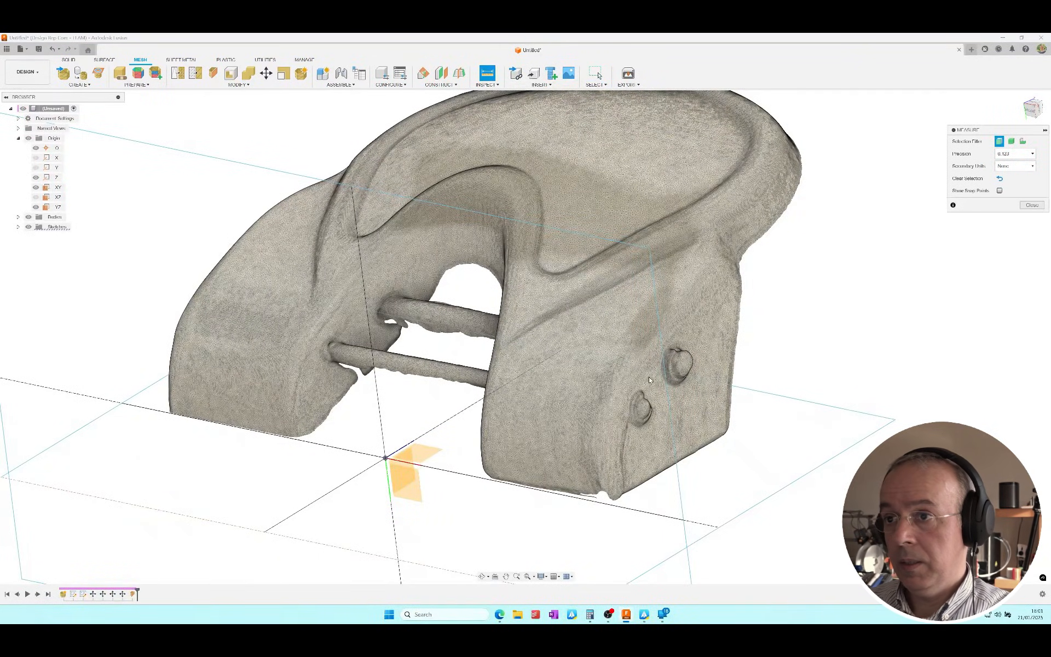
left_click(636, 394)
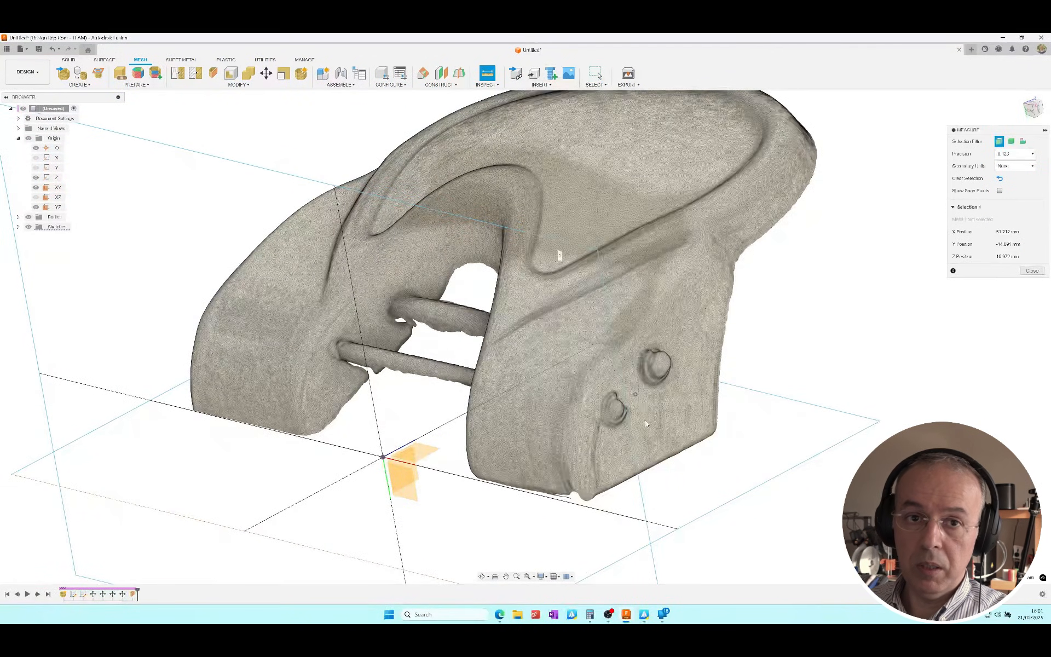
left_click(1032, 113)
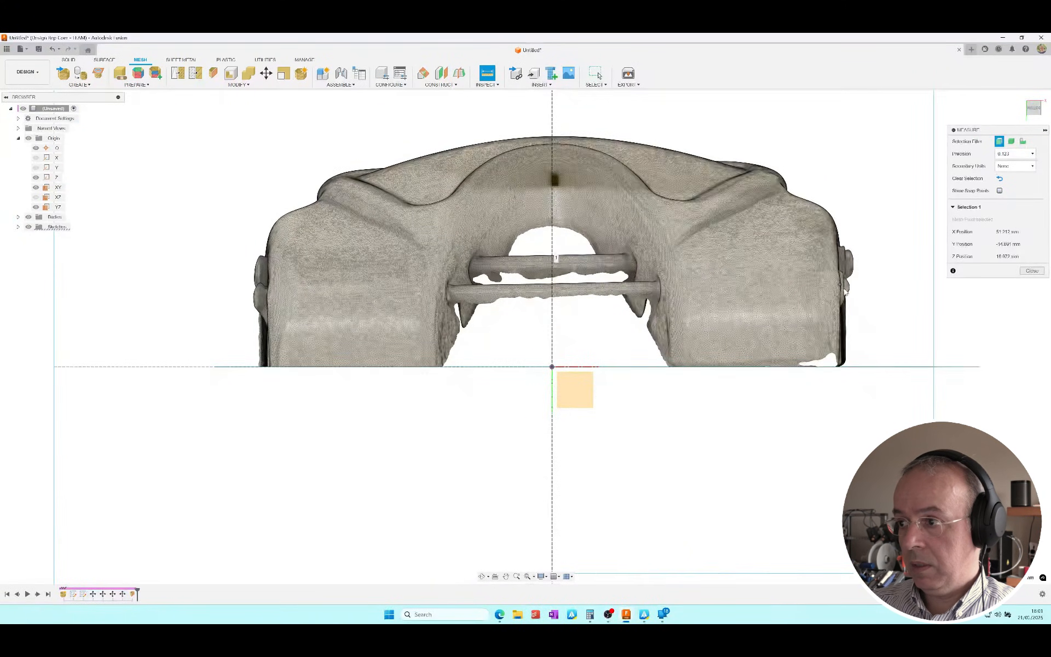
left_click(1027, 109)
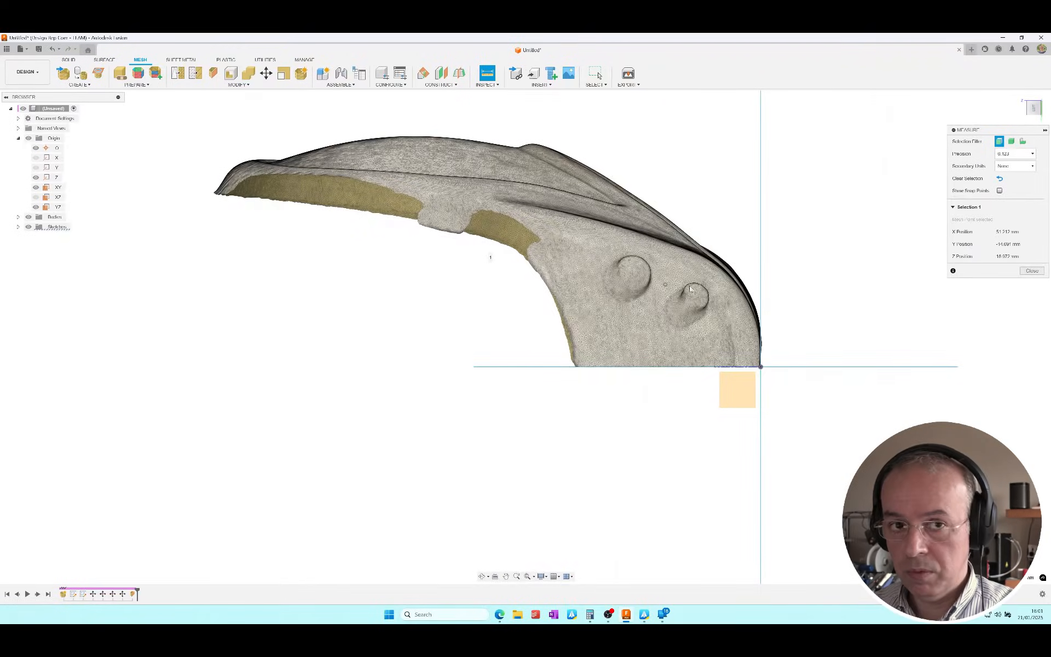
left_click(665, 284)
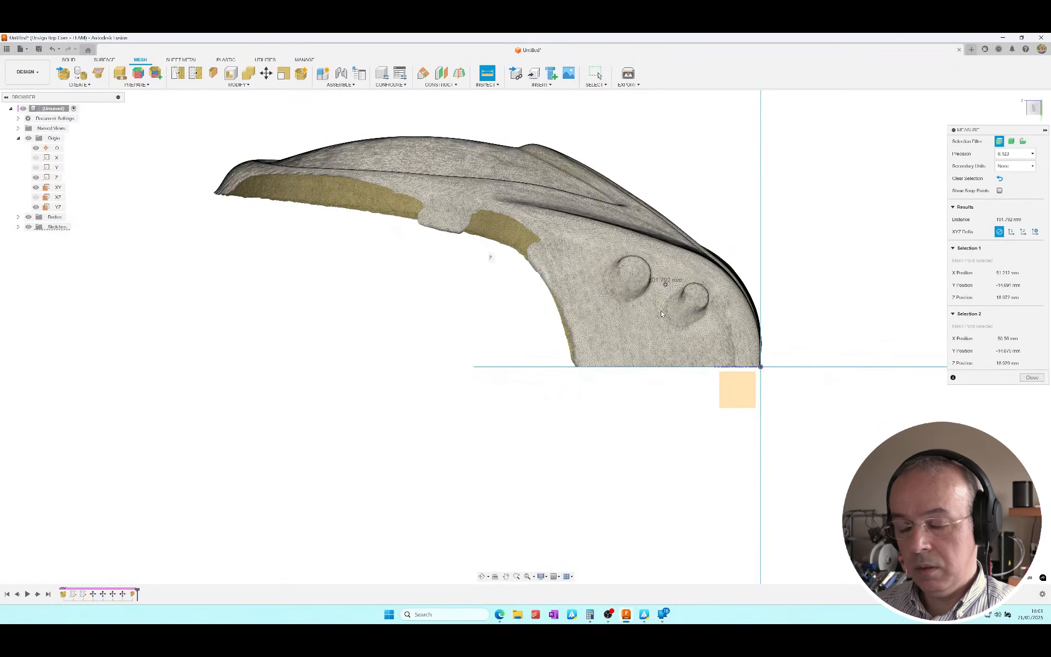
middle_click_drag(663, 356, 423, 319, "shift")
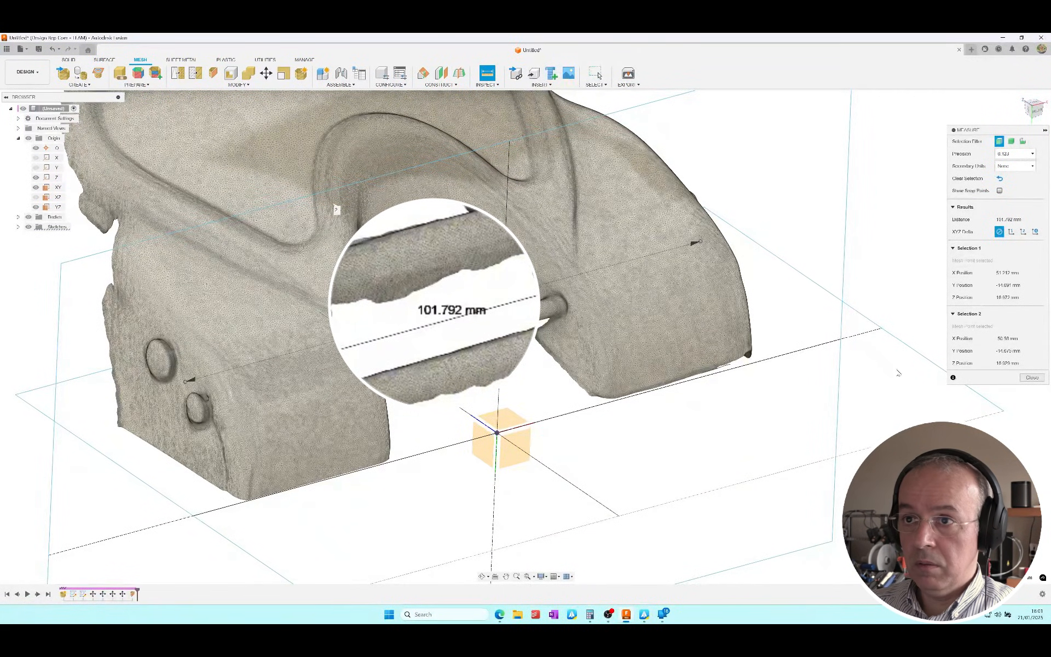
left_click(1032, 377)
Hide all the reference sketches and inspect the triangle density on the mesh's upper surface
scroll(518, 307, "up", 10)
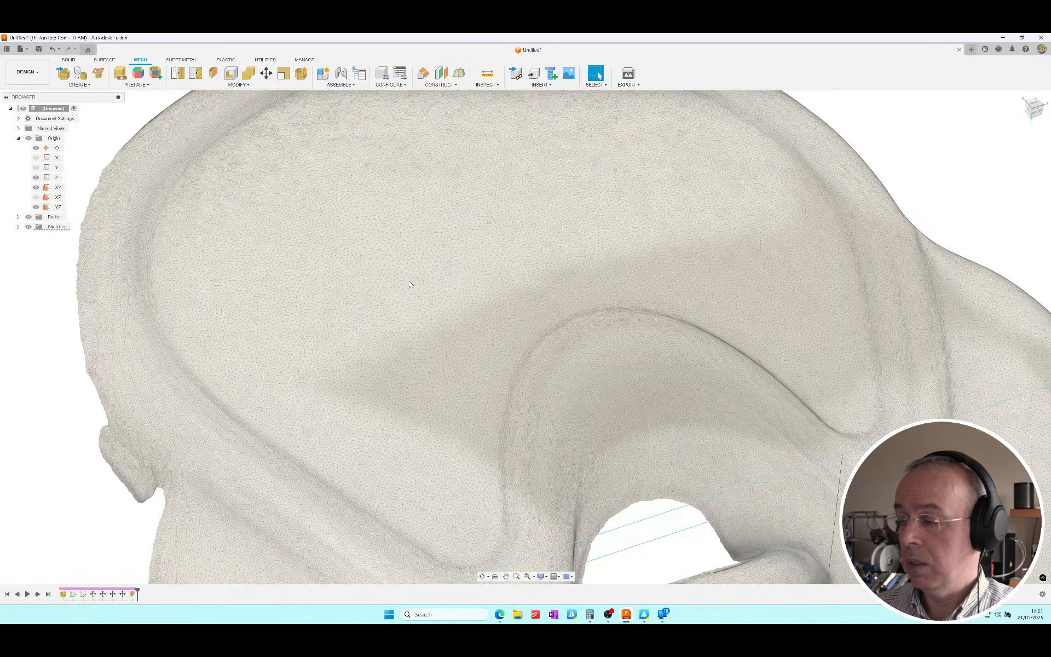
scroll(410, 284, "down", 6)
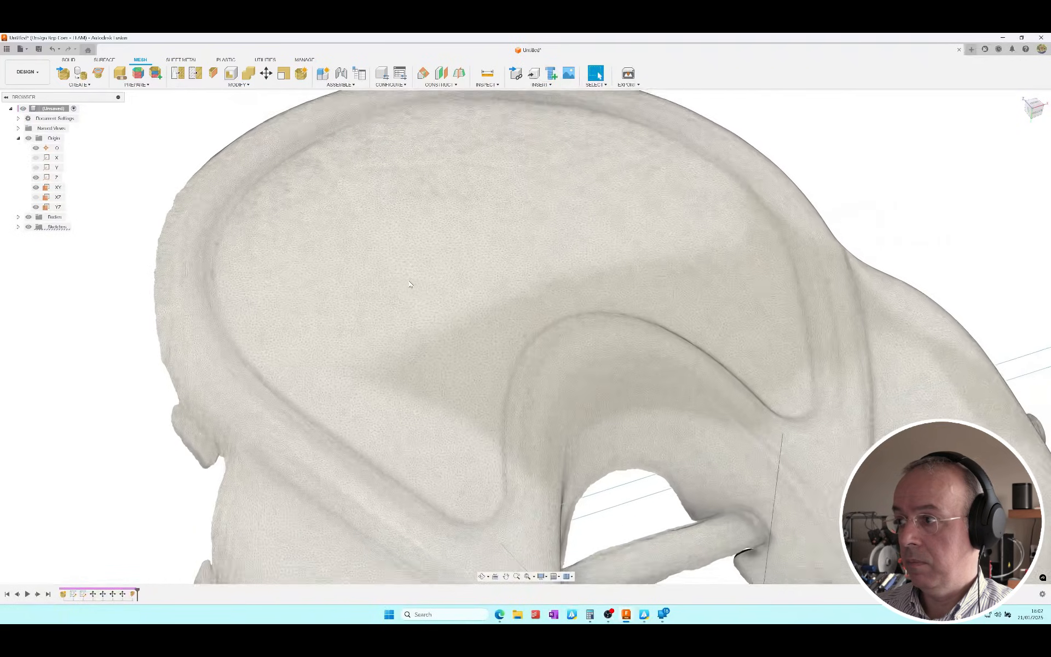
scroll(410, 283, "down", 5)
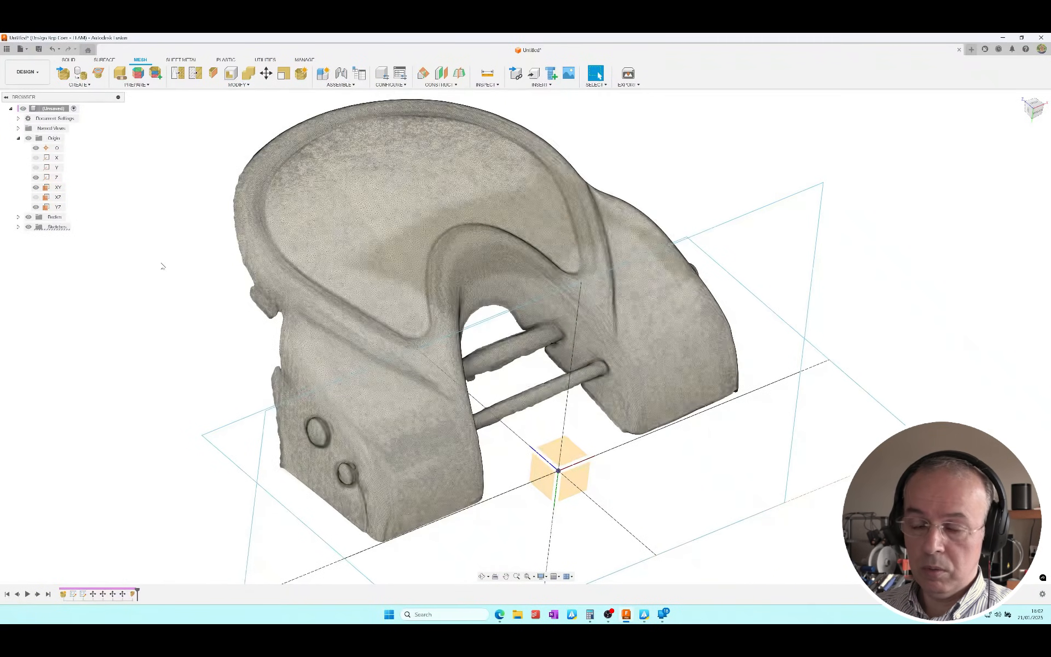
left_click(29, 227)
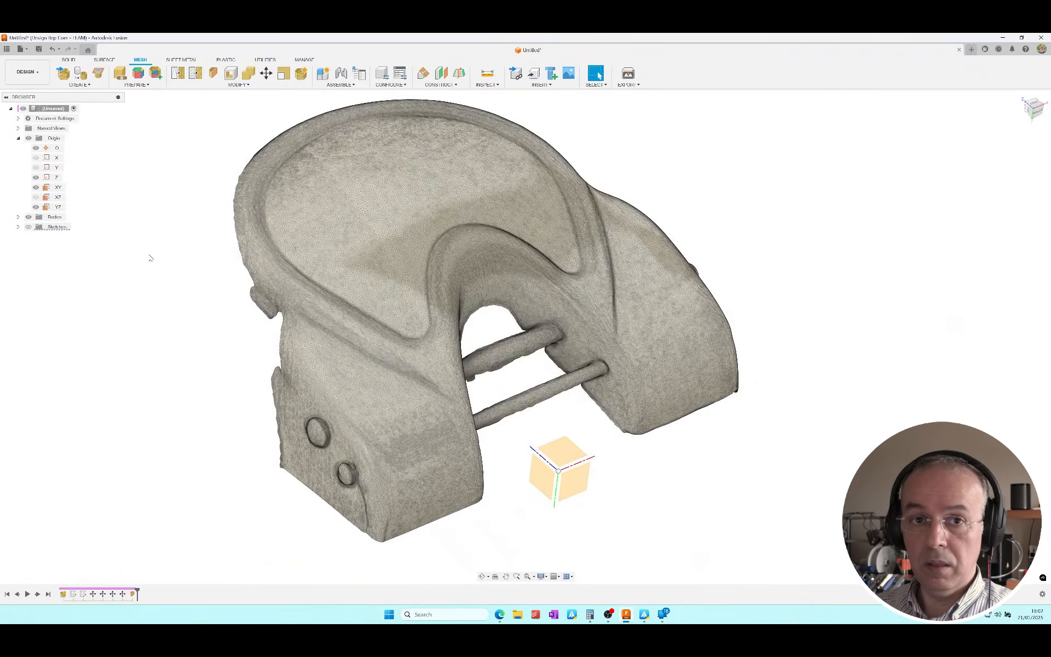
scroll(150, 258, "up", 3)
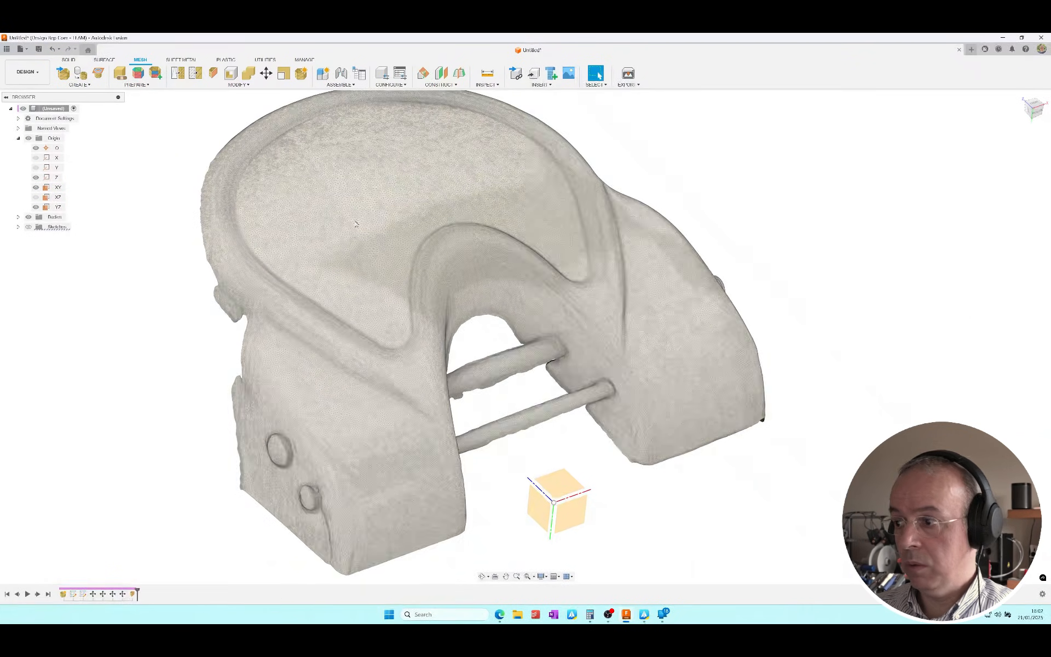
scroll(330, 217, "up", 2)
scroll(384, 205, "up", 1)
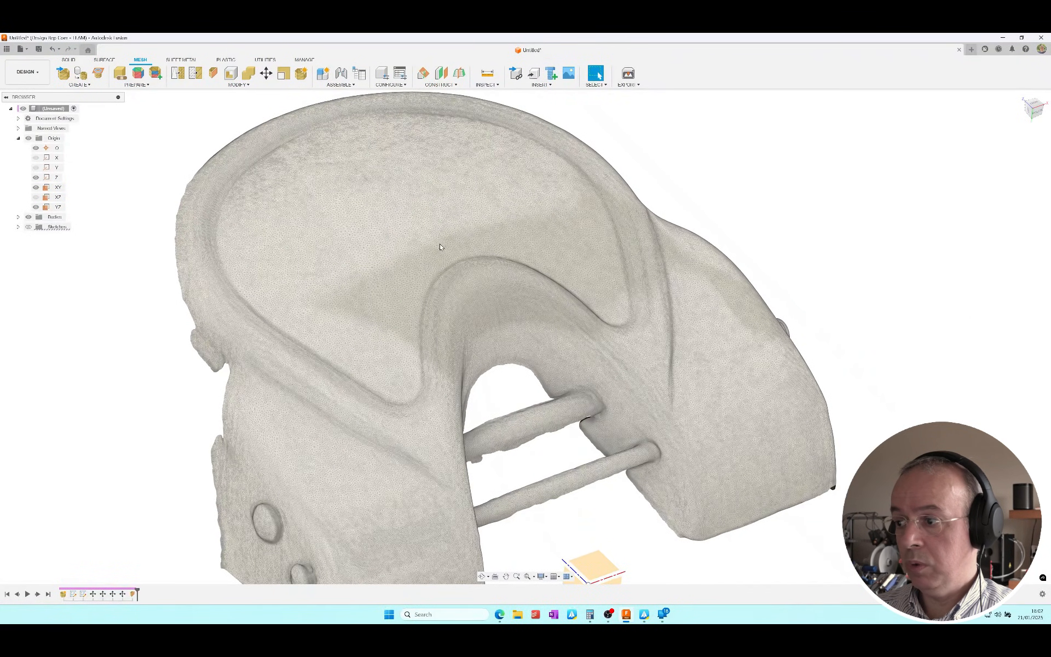